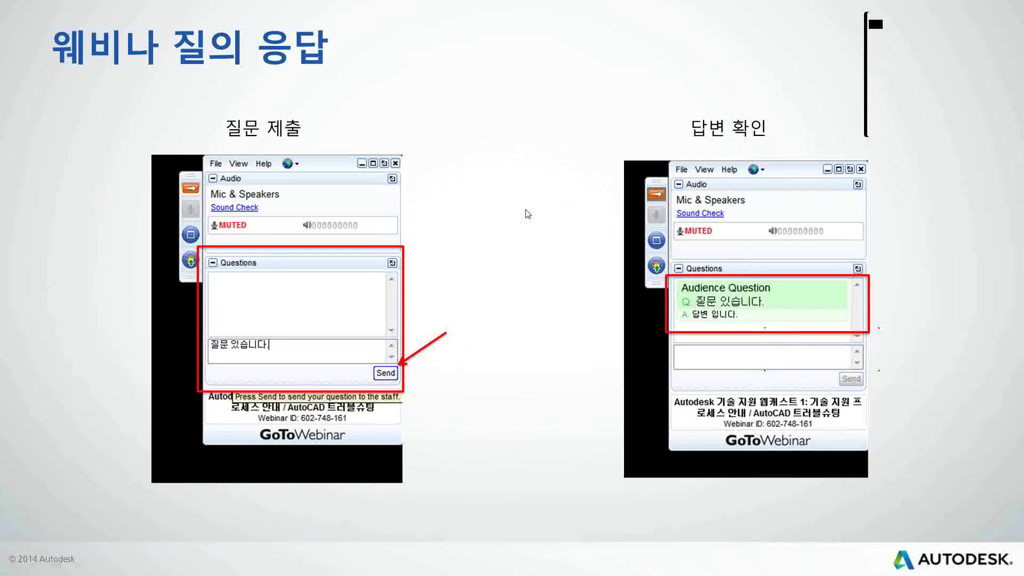
- Advance the webinar deck to the 데모 slide and switch to the AutoCAD 2016 start screen
key("Right")
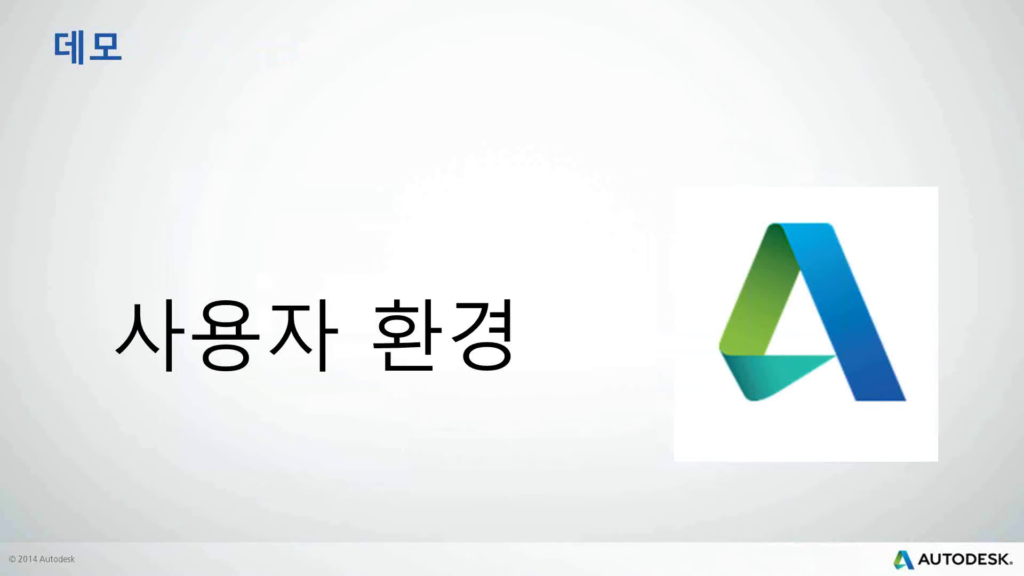
key("alt+Tab")
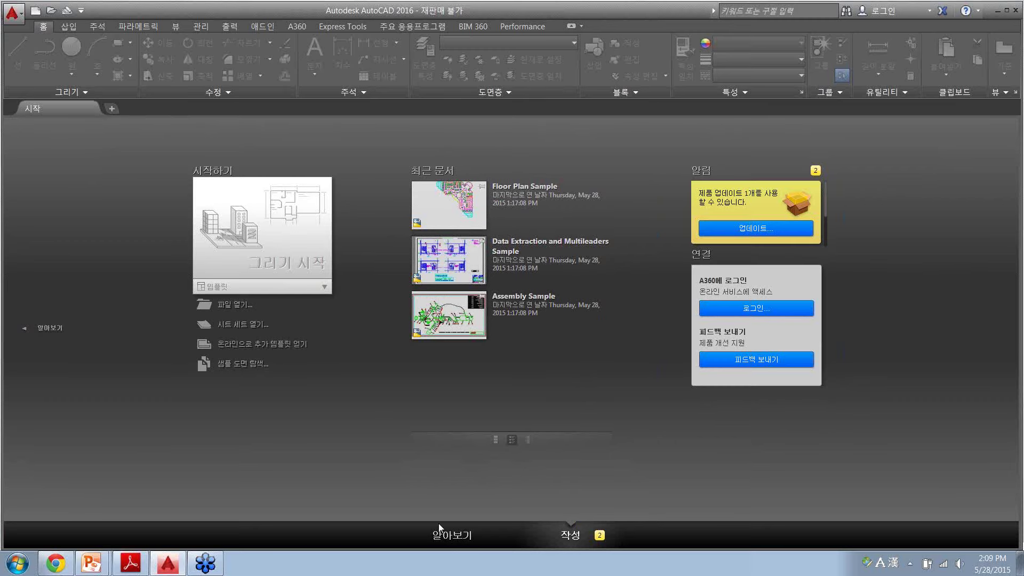
- Show the Start tab's 알아보기 page and play 'AutoCAD의 새로운 기능 개요: 1부'
left_click(443, 541)
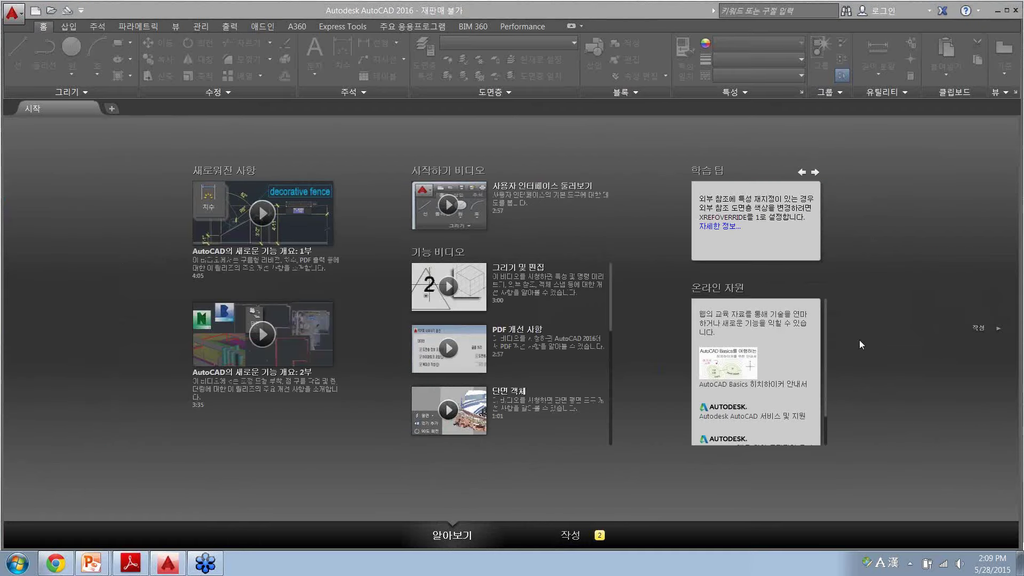
key("Hangul")
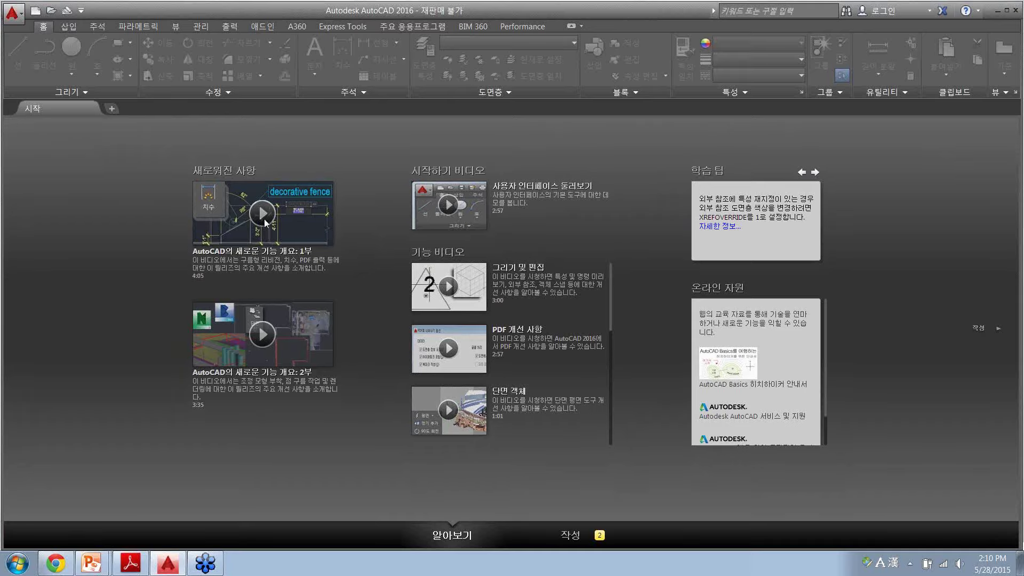
left_click(263, 214)
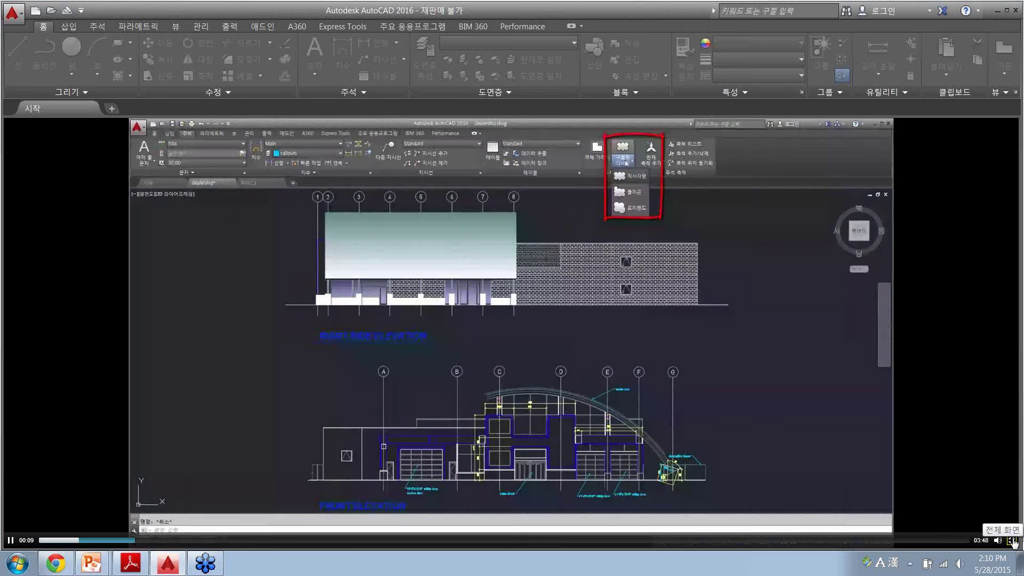
- Exit fullscreen, pause the new-features overview video, and close its popup
left_click(1012, 542)
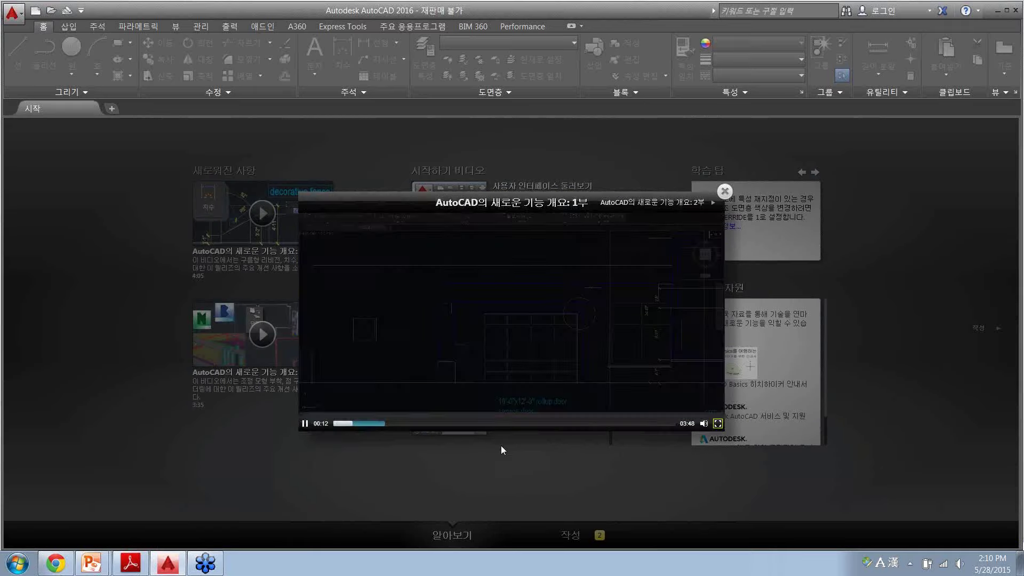
left_click(571, 259)
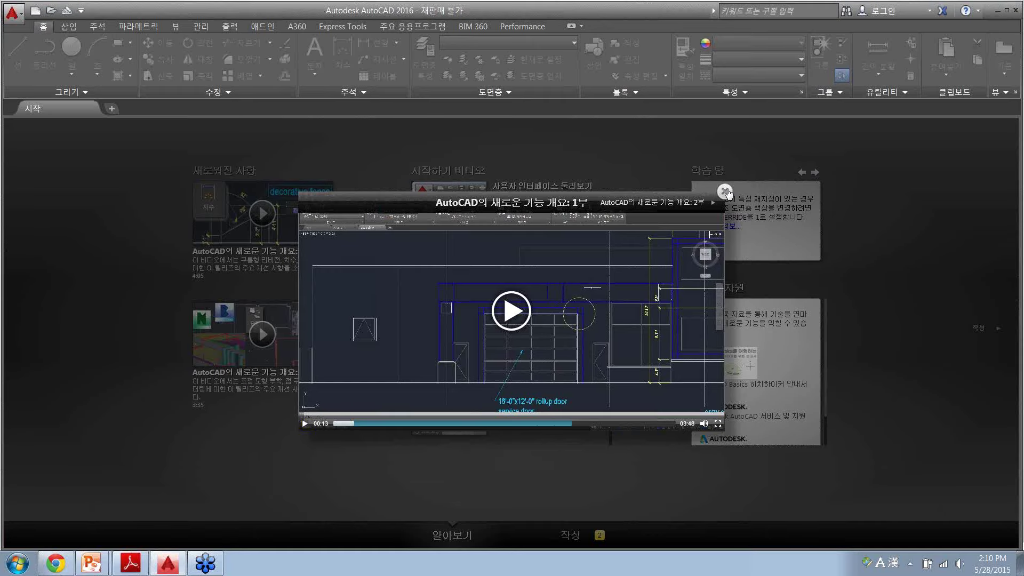
left_click(725, 191)
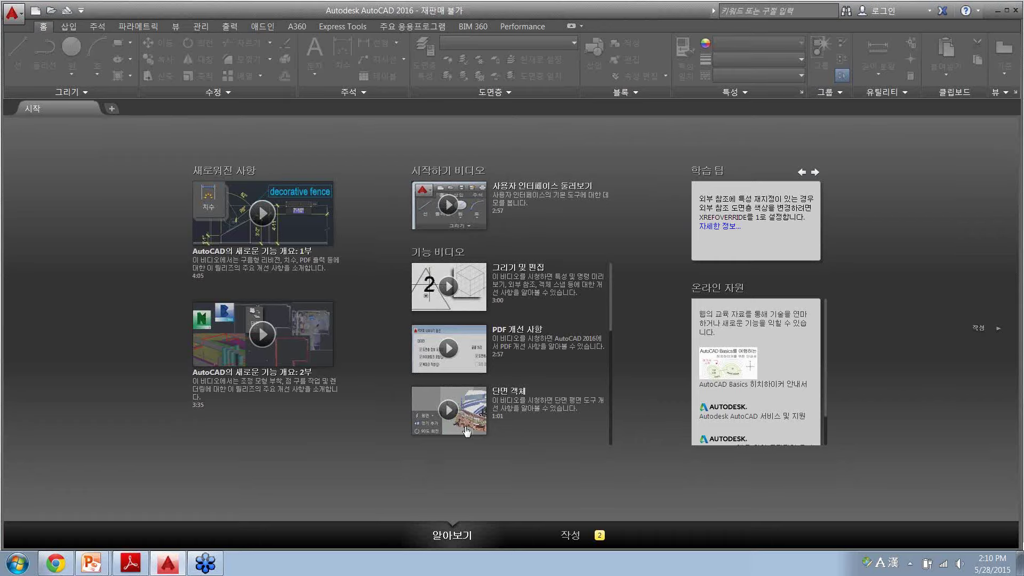
left_click(449, 286)
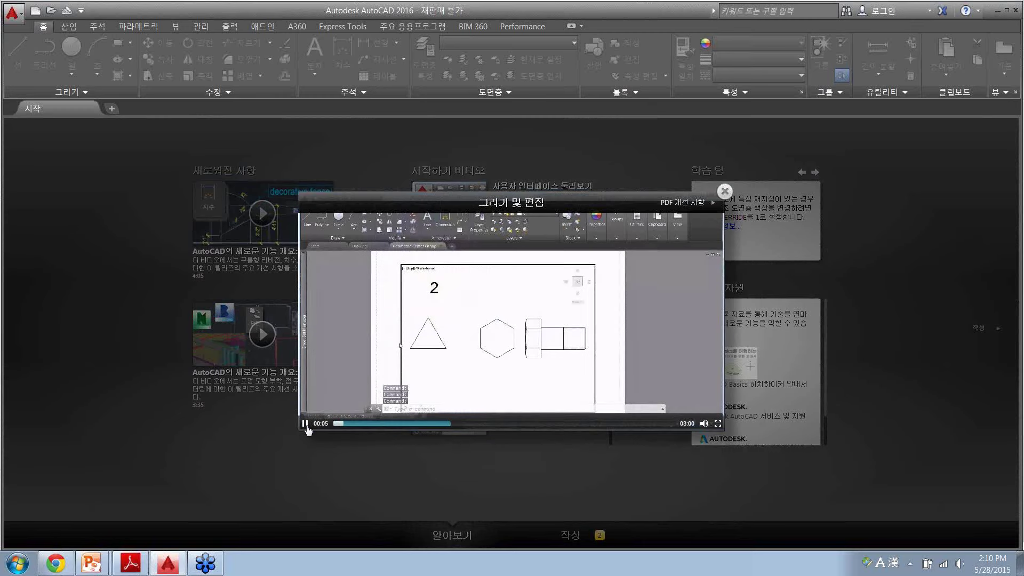
left_click(304, 423)
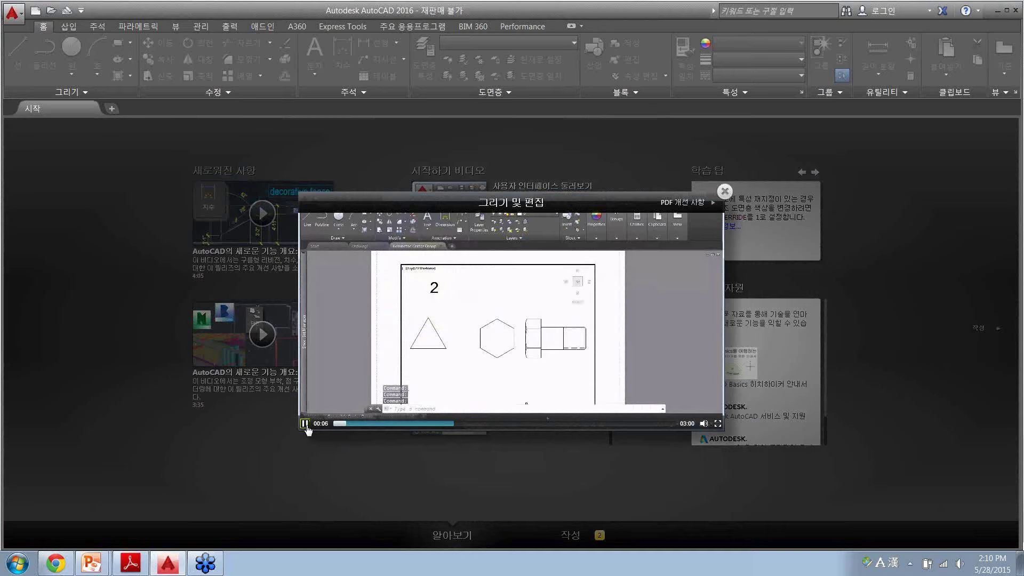
left_click(724, 191)
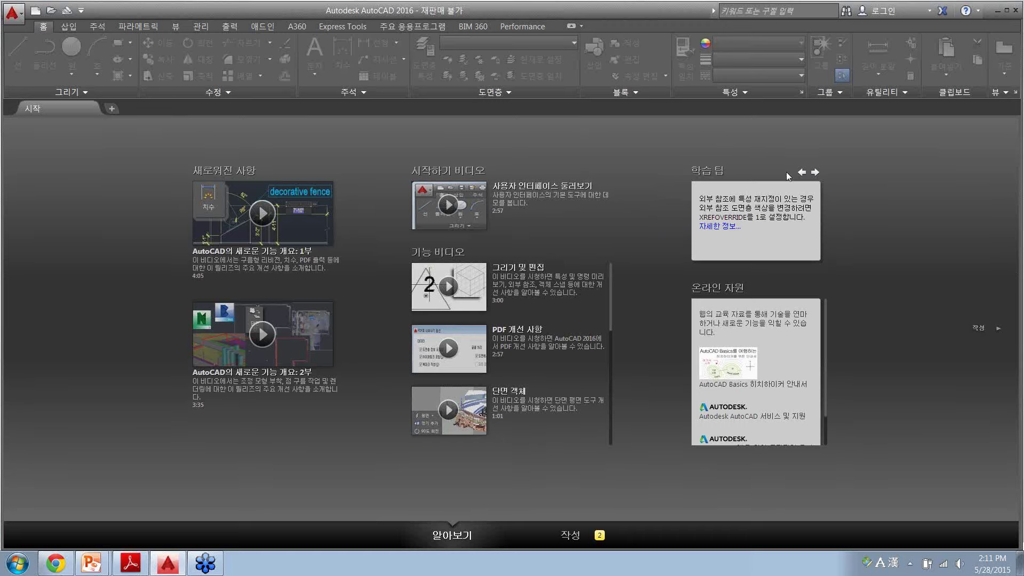
- Cycle the 학습 팁 card to the tip on relocating missing external references from the status bar
left_click(802, 172)
left_click(801, 173)
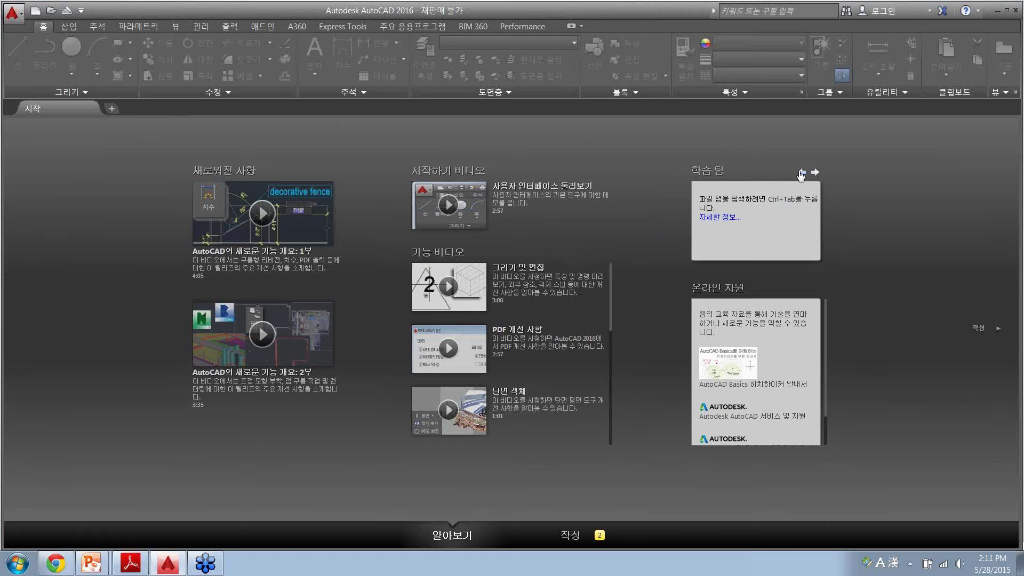
left_click(802, 173)
left_click(802, 172)
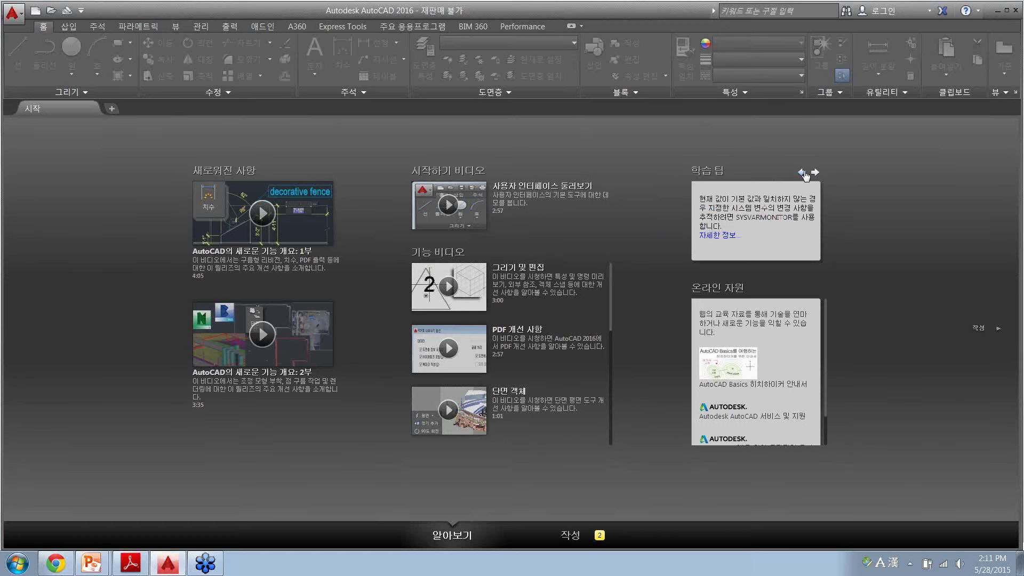
left_click(802, 172)
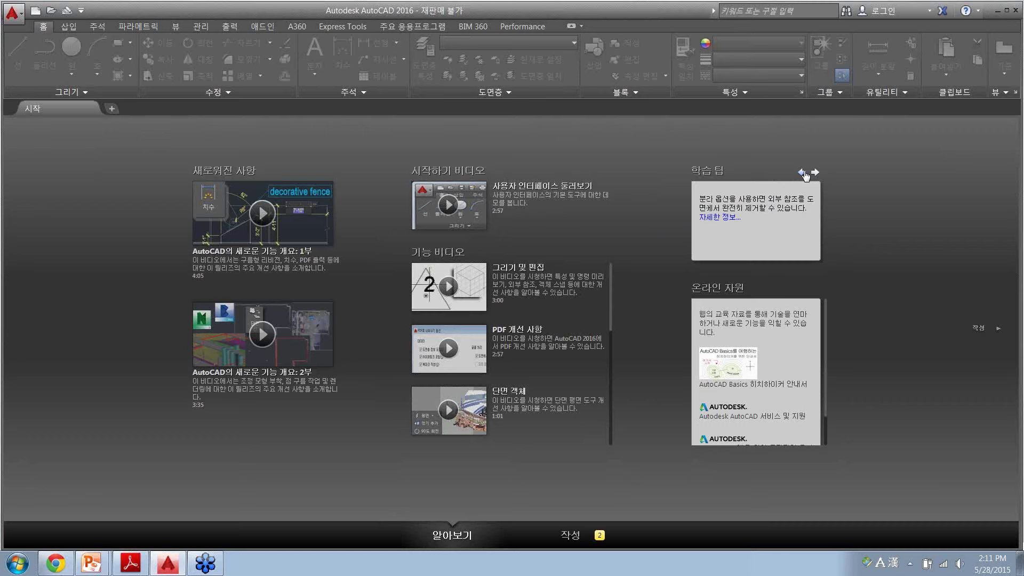
left_click(801, 173)
left_click(815, 172)
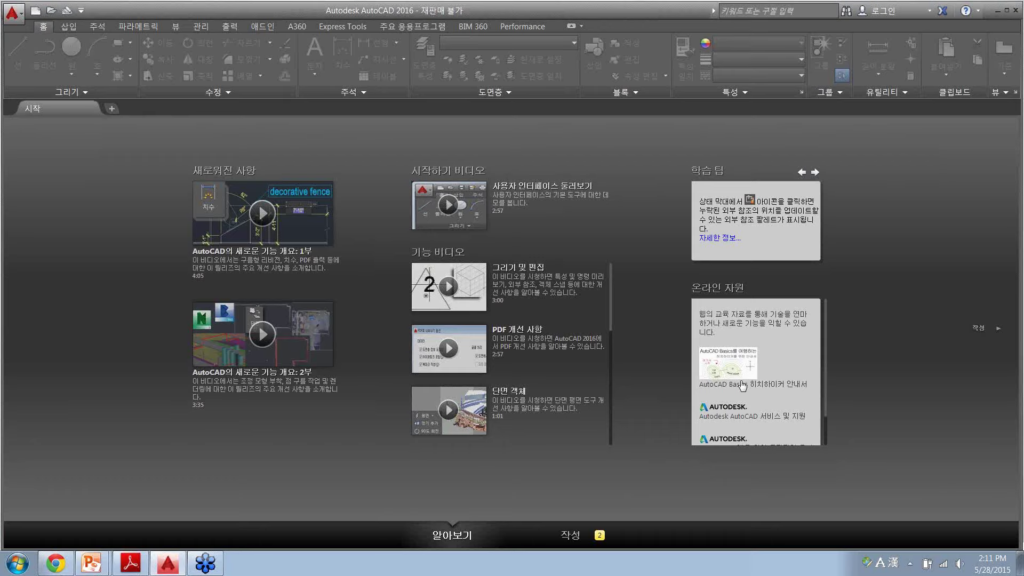
- Open the AutoCAD Basics guide in online Help and scroll through it
left_click(743, 385)
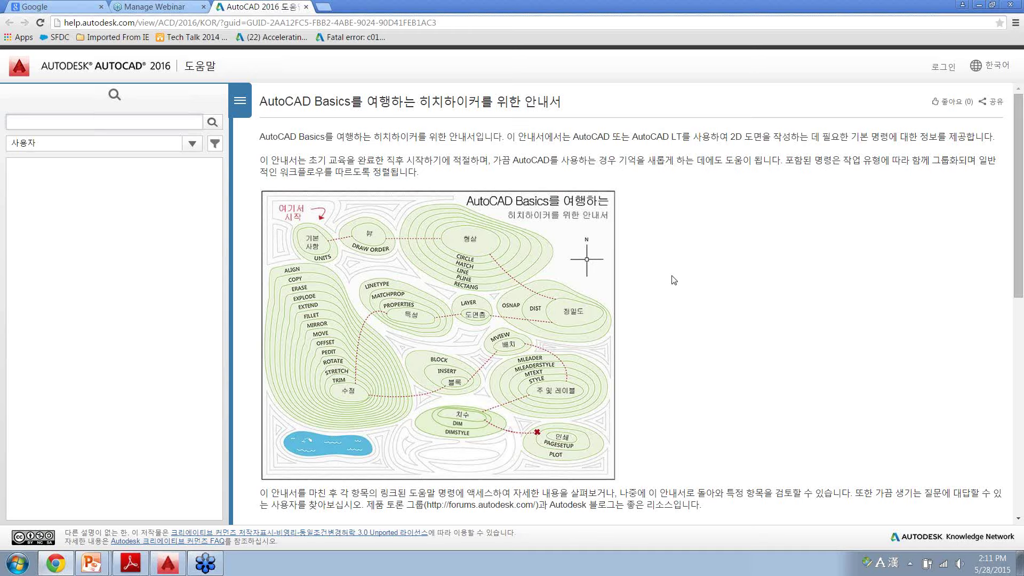
scroll(674, 280, "down", 1)
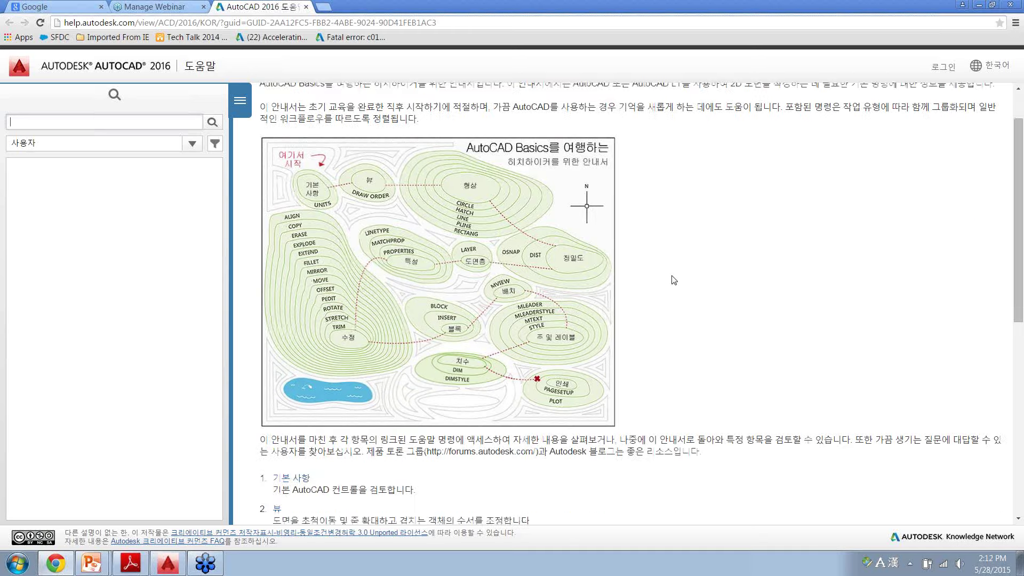
scroll(674, 278, "down", 3)
scroll(672, 276, "down", 1)
scroll(661, 267, "down", 3)
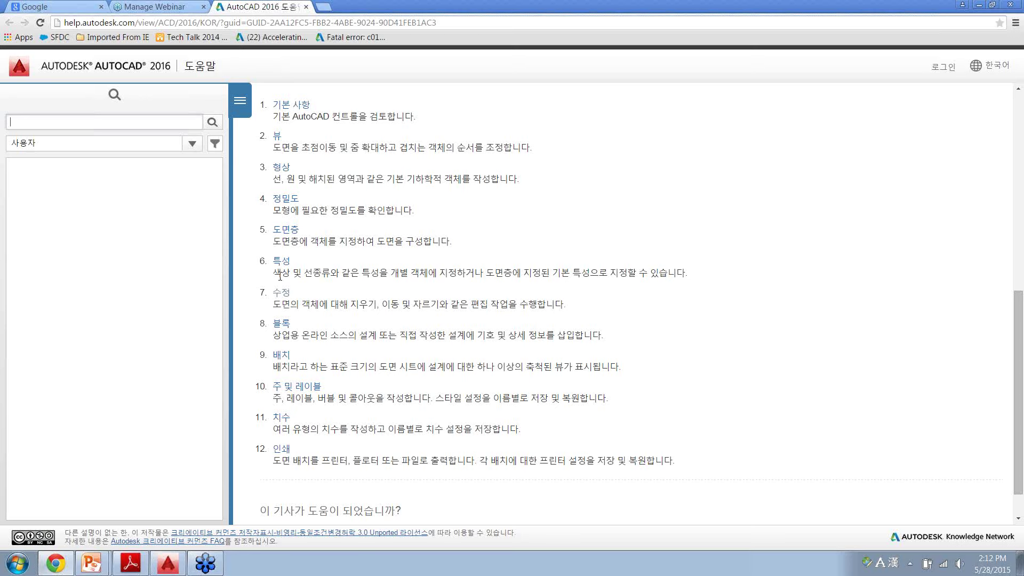
- Read the 수정 topic on erasing, selection and copying, then return to AutoCAD
left_click(281, 292)
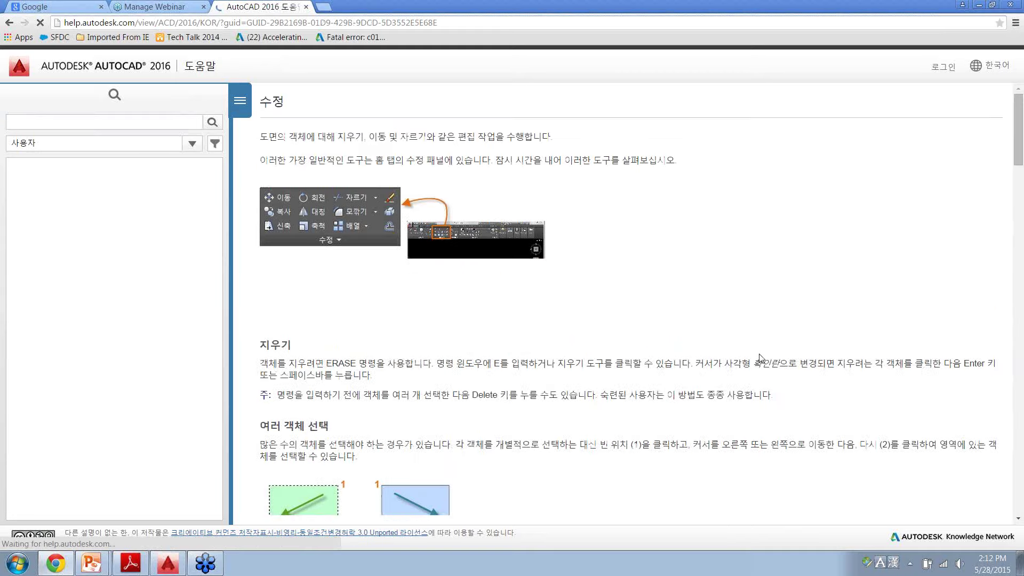
scroll(723, 277, "down", 2)
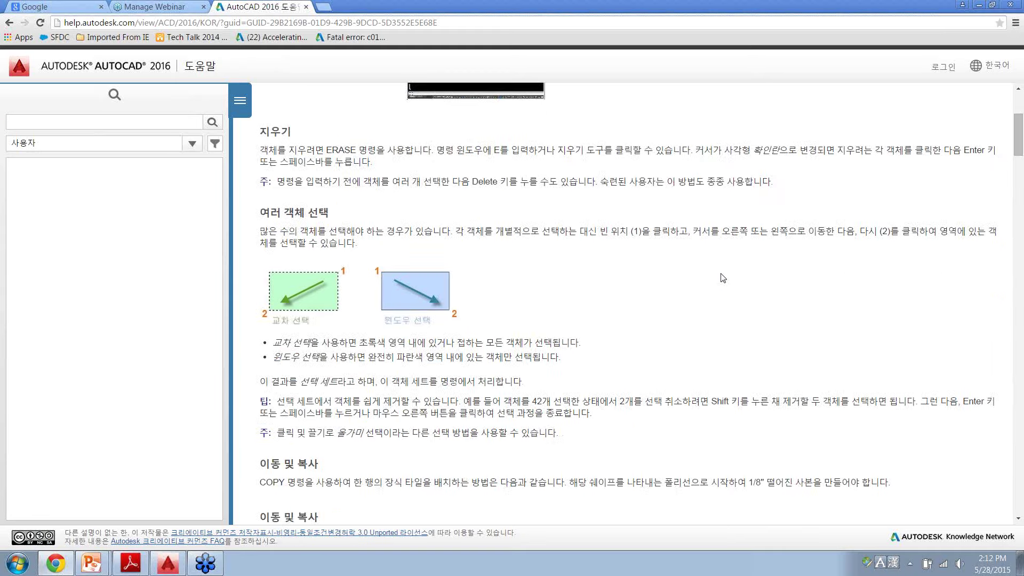
scroll(723, 277, "down", 3)
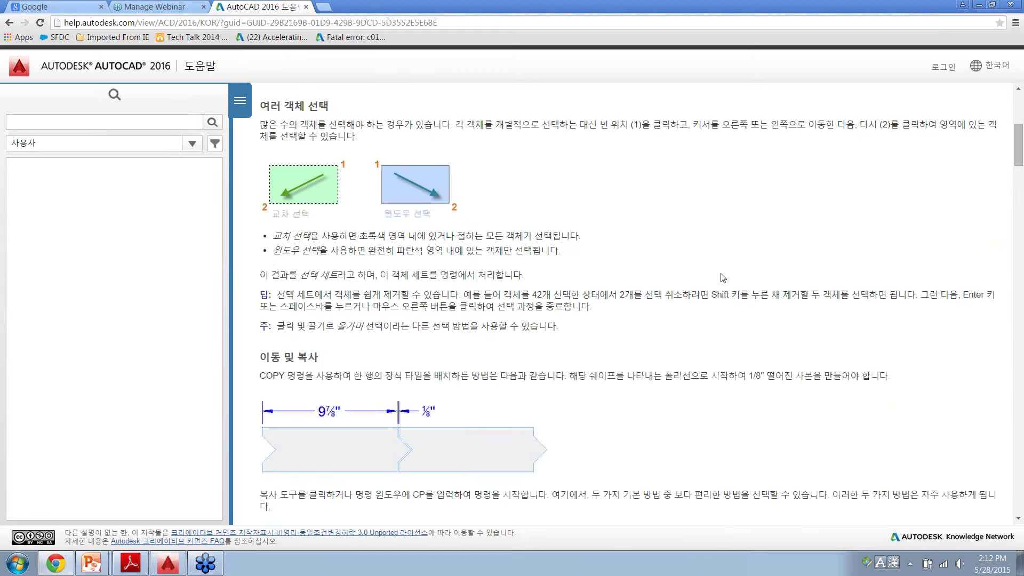
scroll(723, 277, "down", 1)
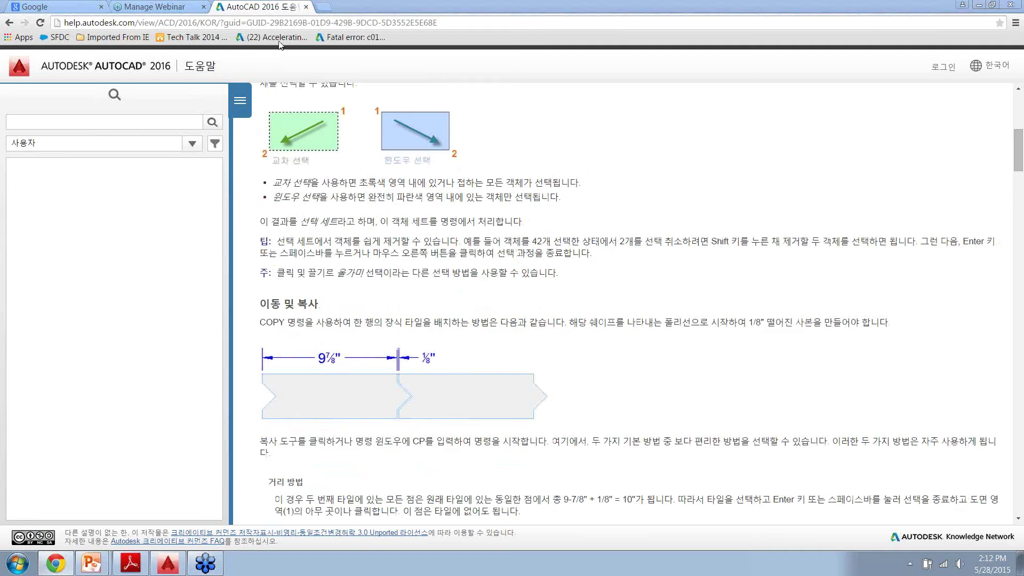
left_click(166, 564)
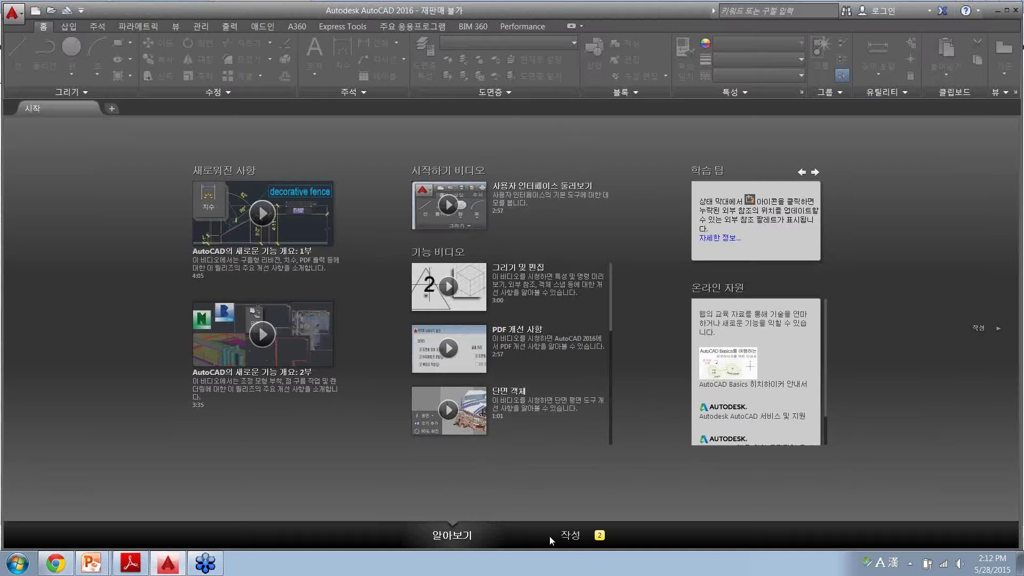
- Show the 작성 page and cycle recent documents from large thumbnails to compact list view
left_click(575, 536)
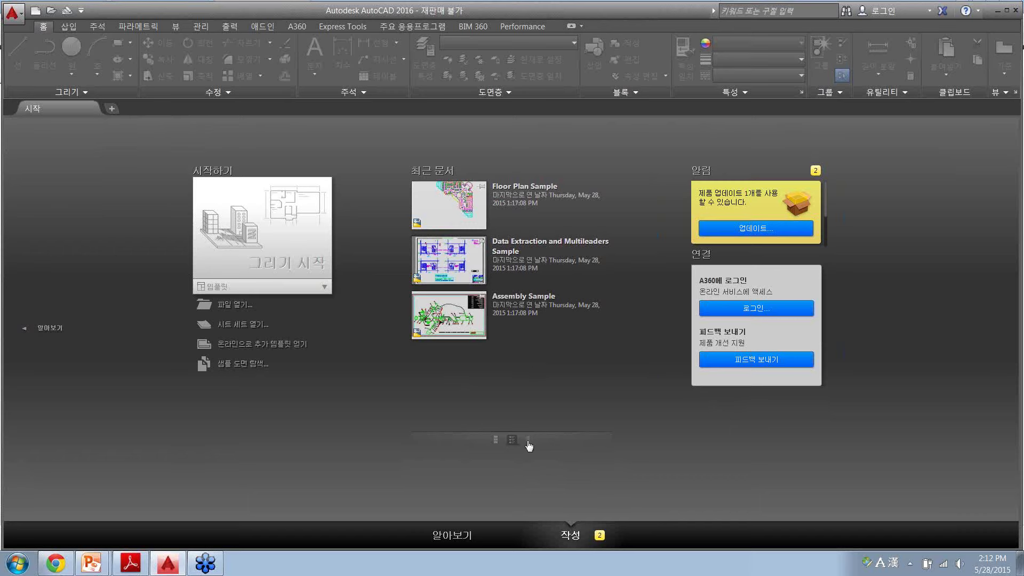
left_click(495, 441)
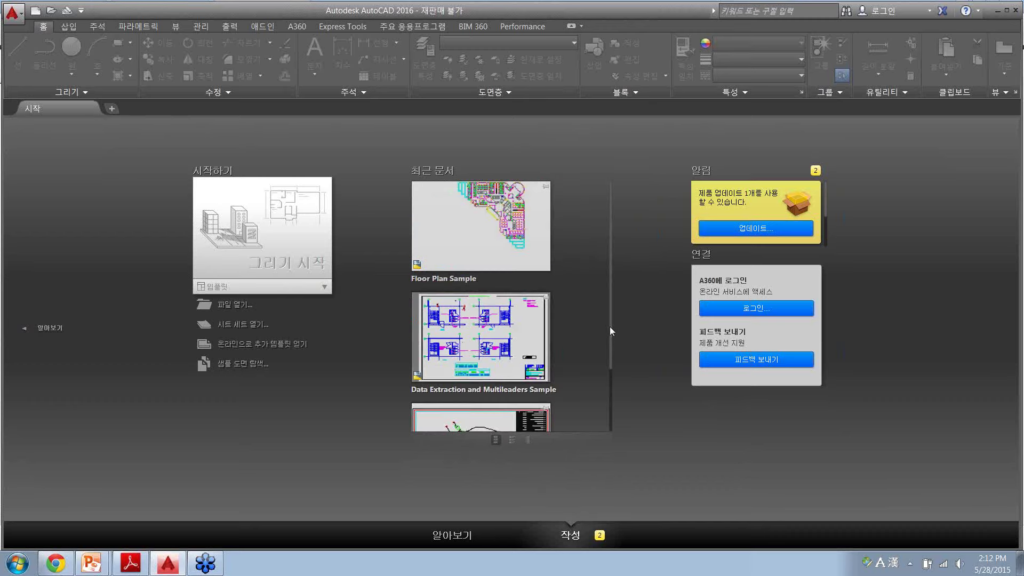
left_click_drag(610, 325, 622, 270)
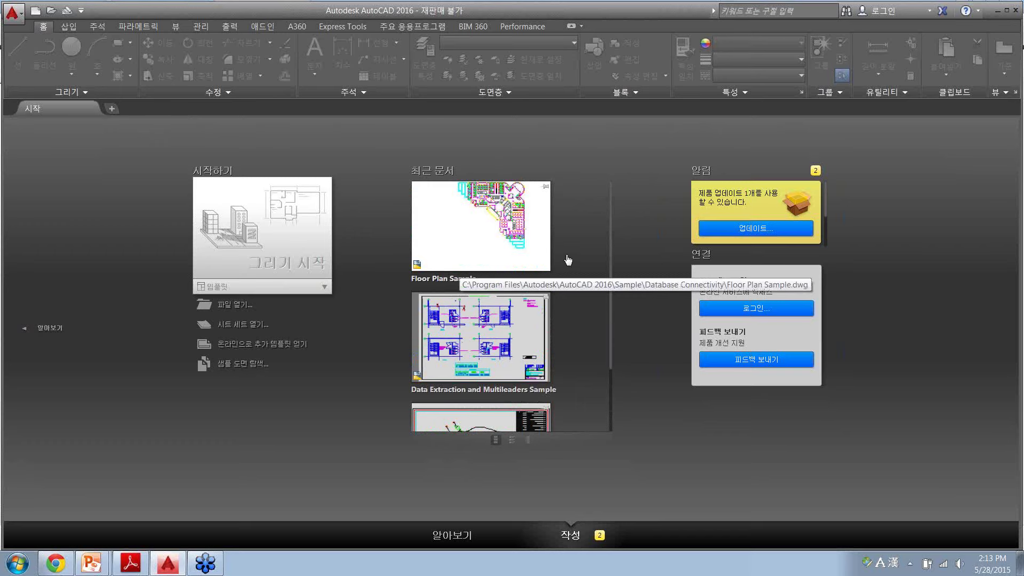
left_click(512, 439)
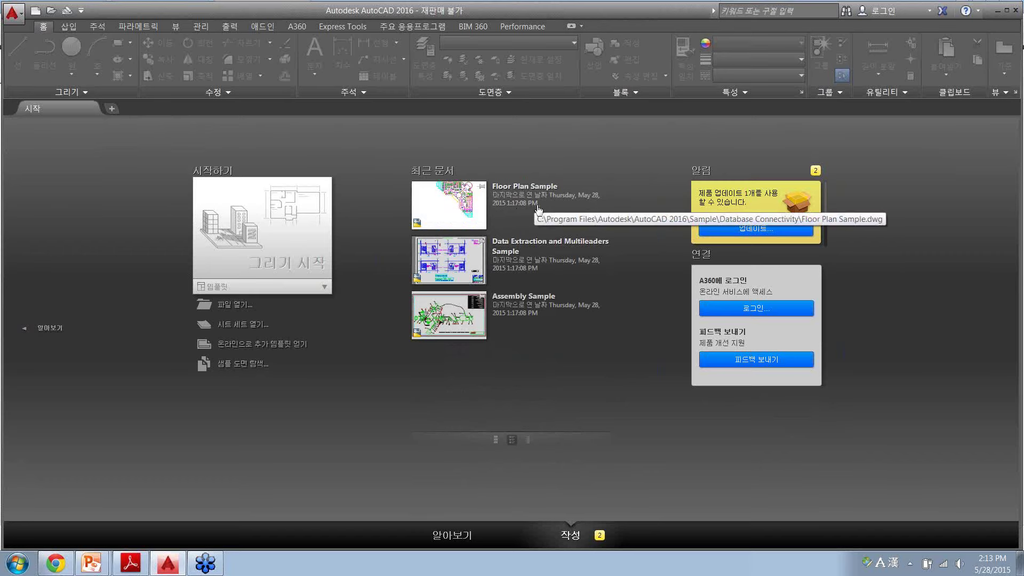
left_click(528, 441)
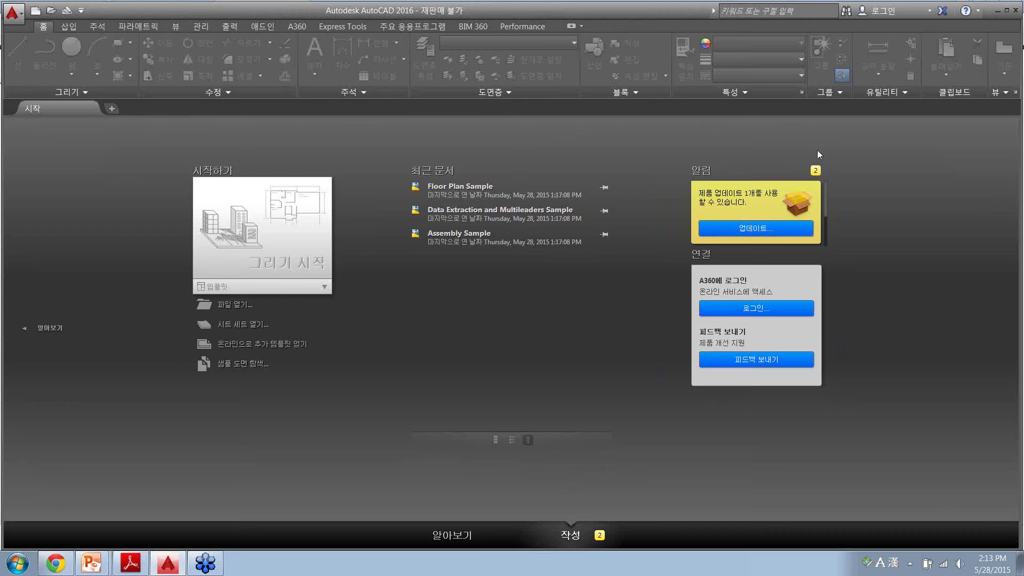
- Dismiss the Application Manager update and open the support webinar notification's 'More info' page
left_click(779, 229)
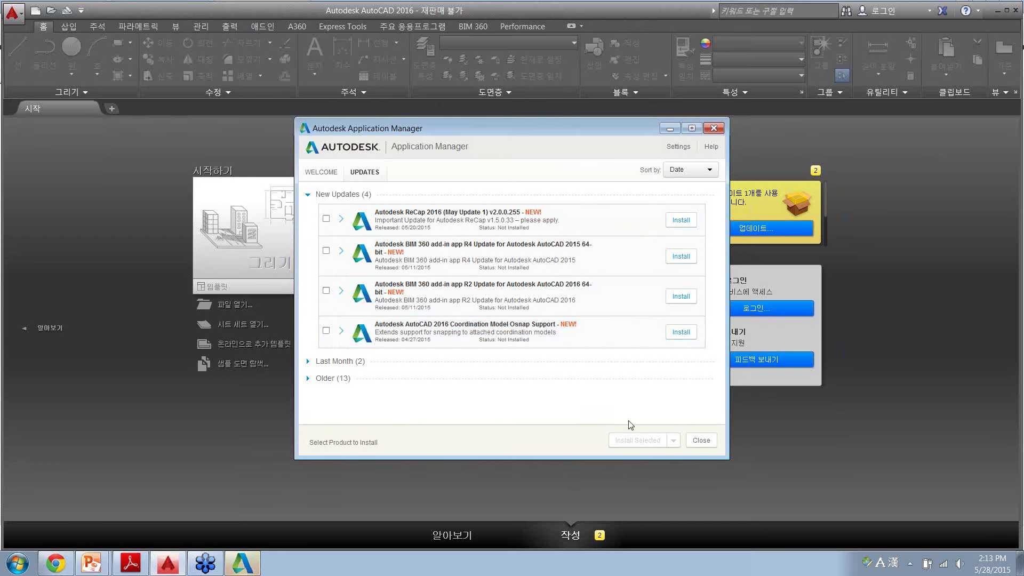
left_click(715, 129)
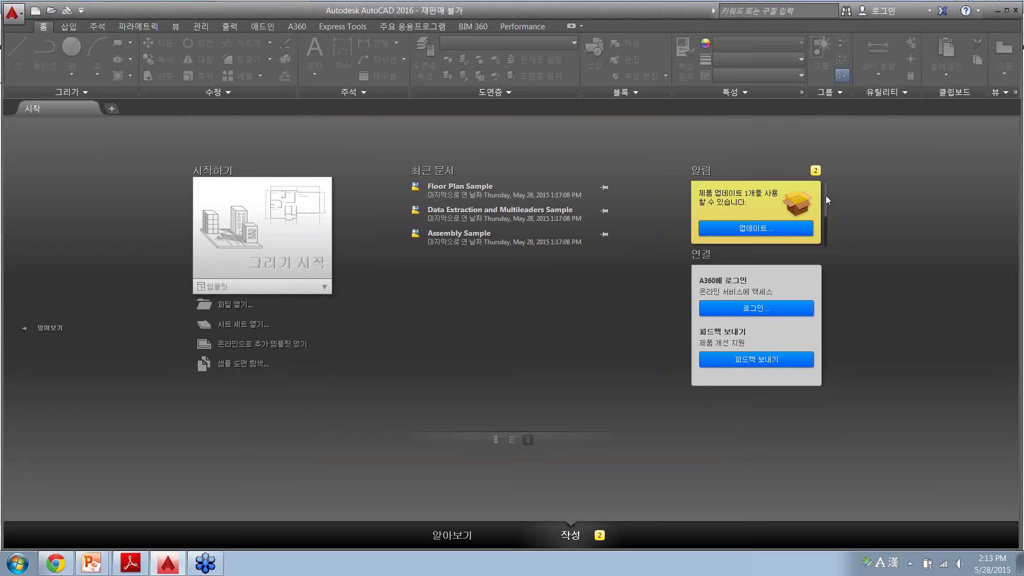
scroll(826, 197, "down", 2)
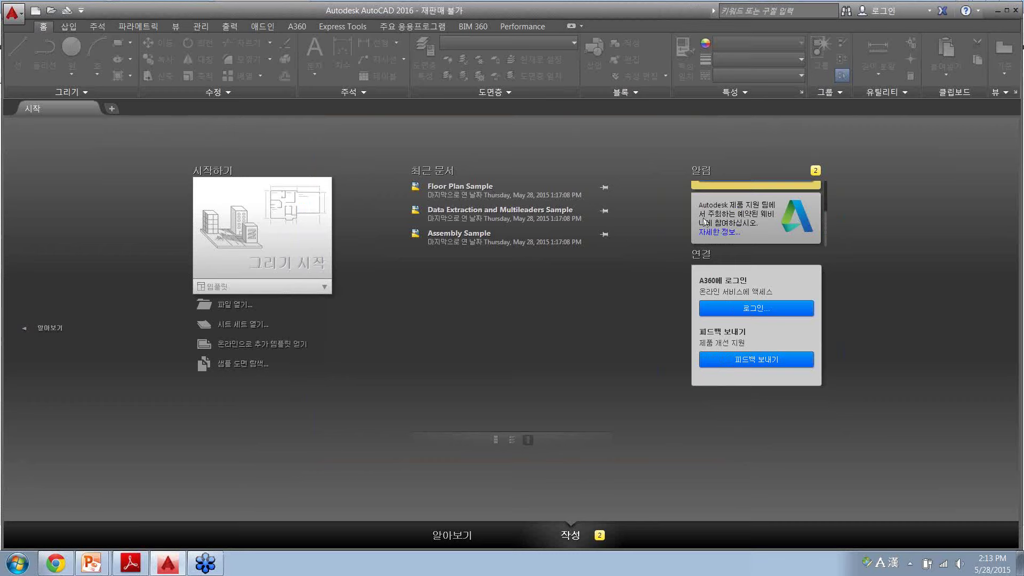
left_click(726, 233)
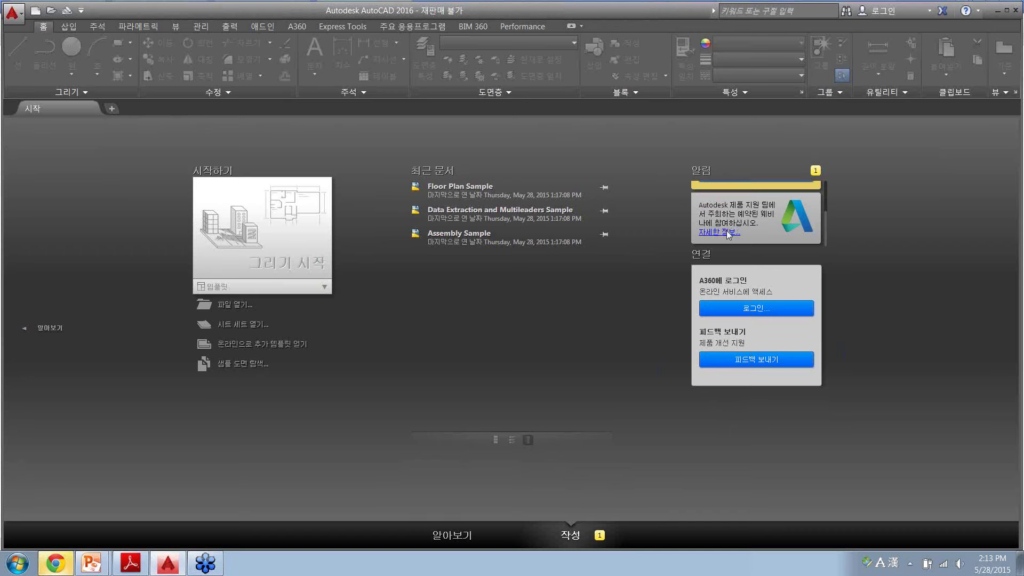
- Scroll the AutoCAD and AutoCAD LT Webinars post in Chrome down to the Scheduled Webinars table
left_click(55, 564)
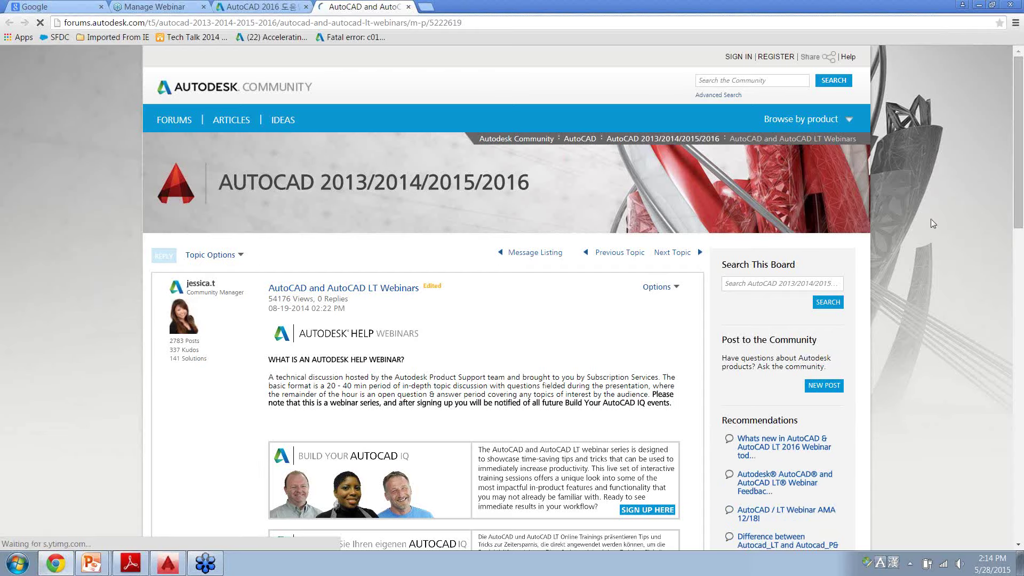
scroll(931, 219, "down", 1)
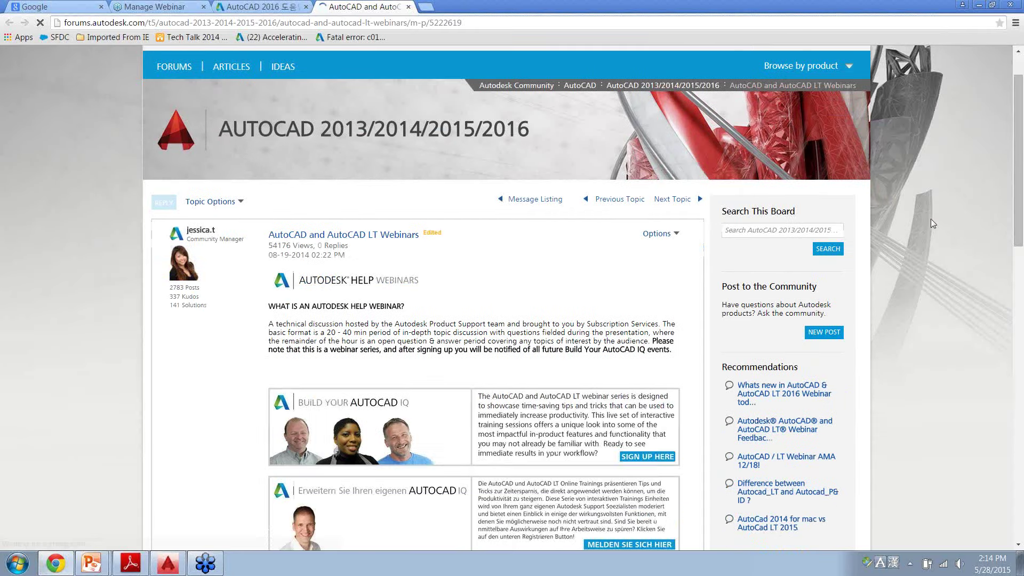
scroll(930, 220, "down", 2)
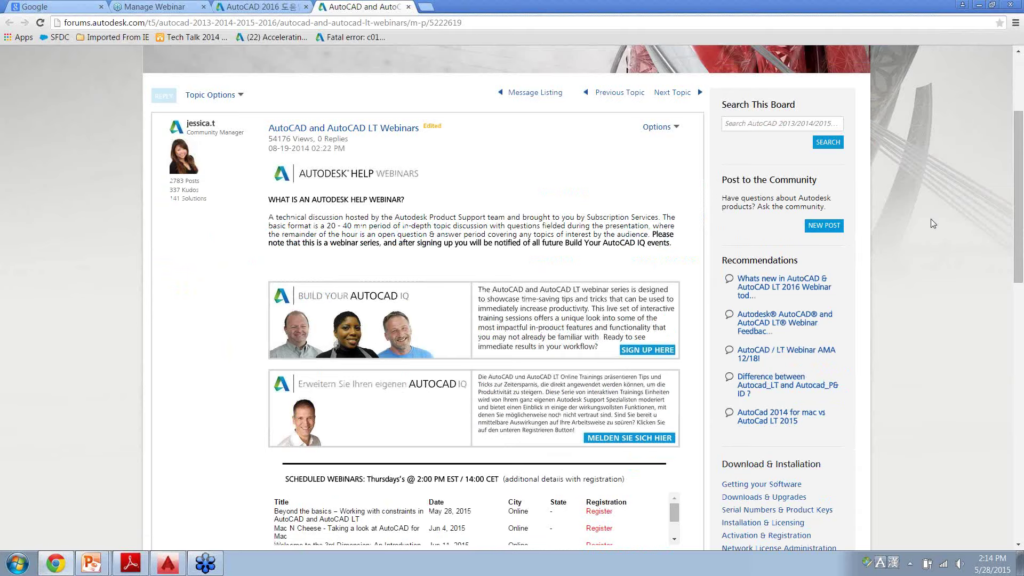
scroll(933, 223, "down", 1)
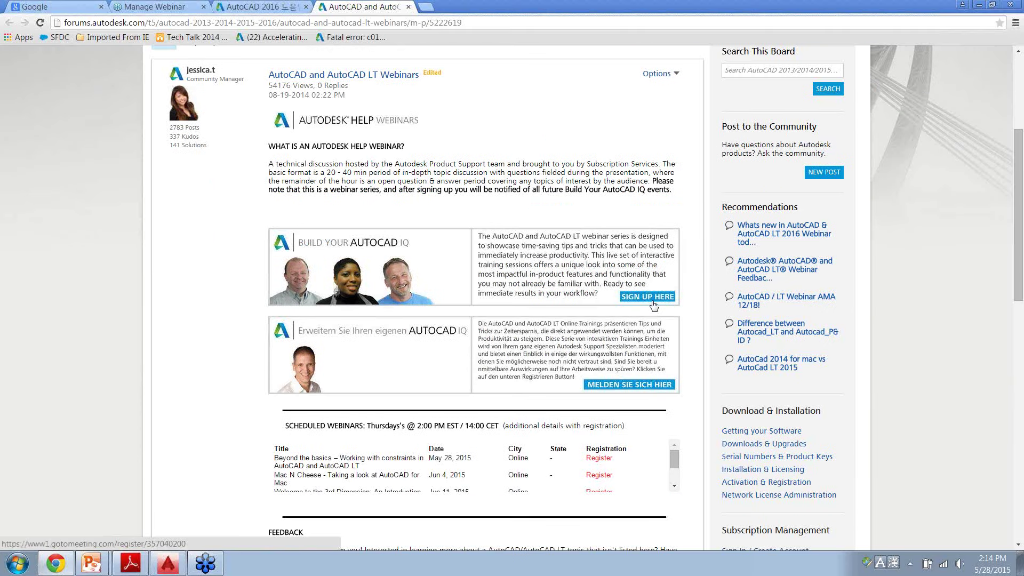
- Return to AutoCAD's Start tab and start the blank drawing Drawing2 with Start Drawing
left_click(169, 565)
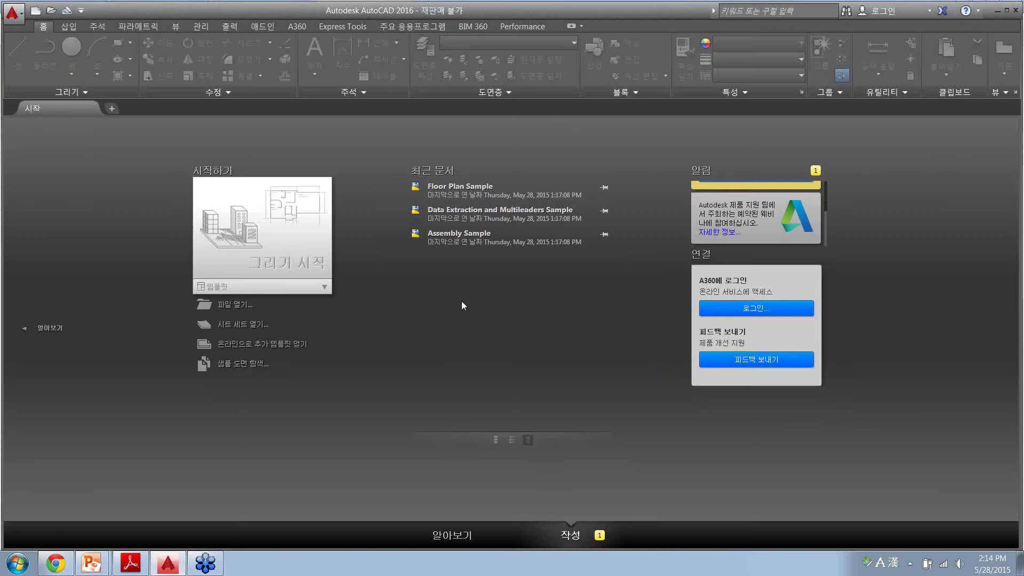
left_click(231, 235)
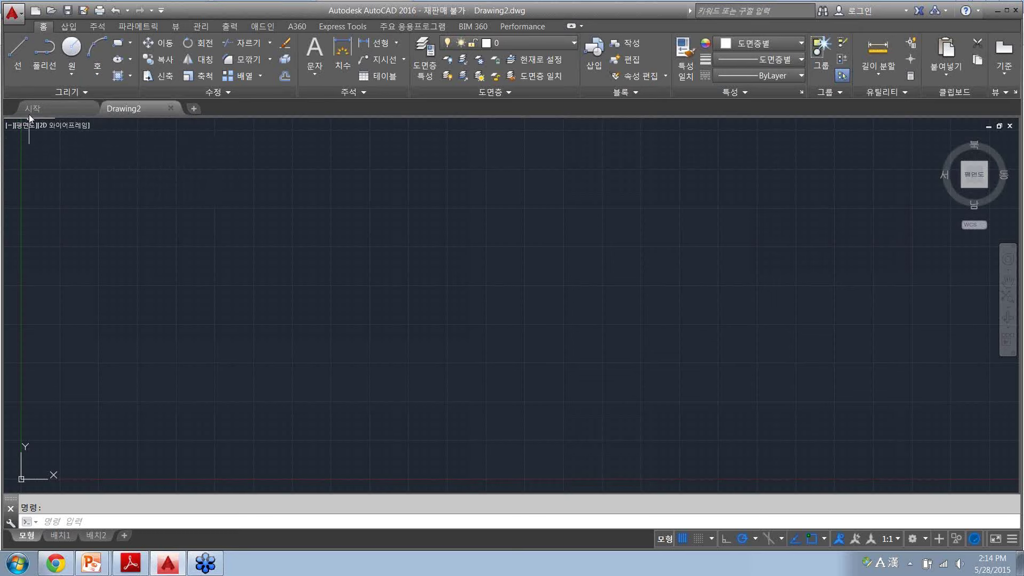
left_click(71, 108)
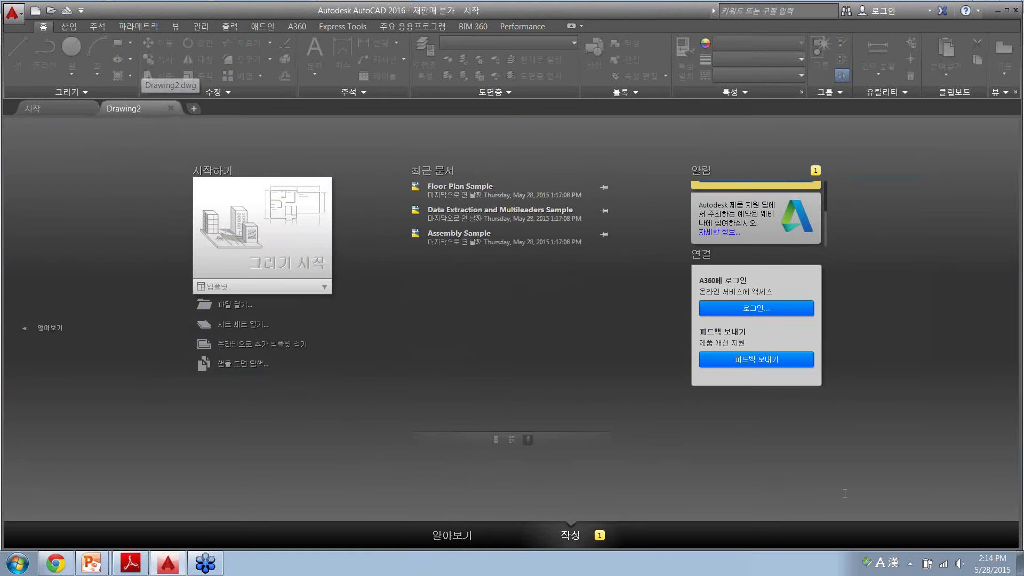
left_click(123, 109)
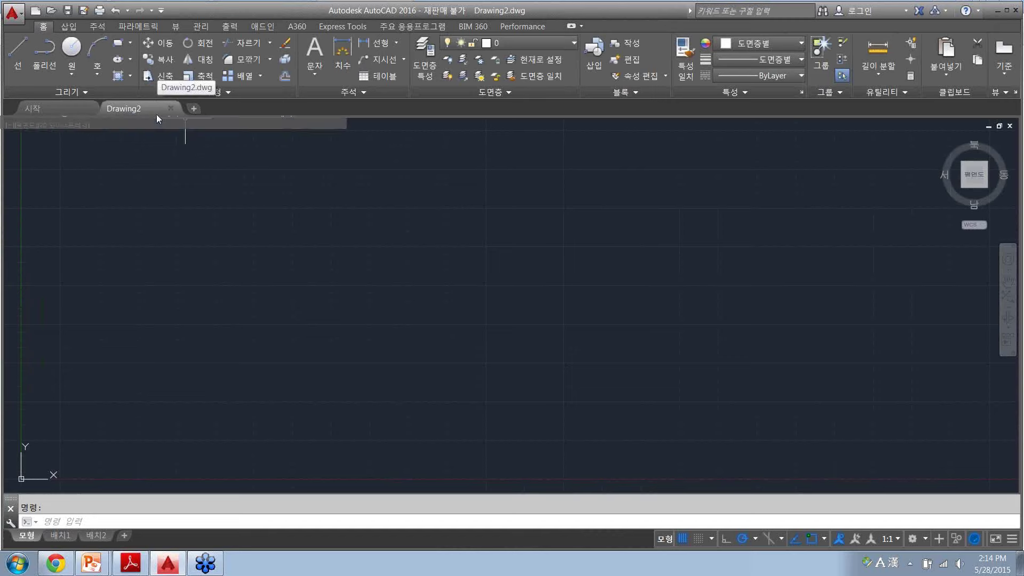
- Add new drawings Drawing3–Drawing7 from the + file tab, then switch through Drawing4 to Drawing5
left_click(193, 110)
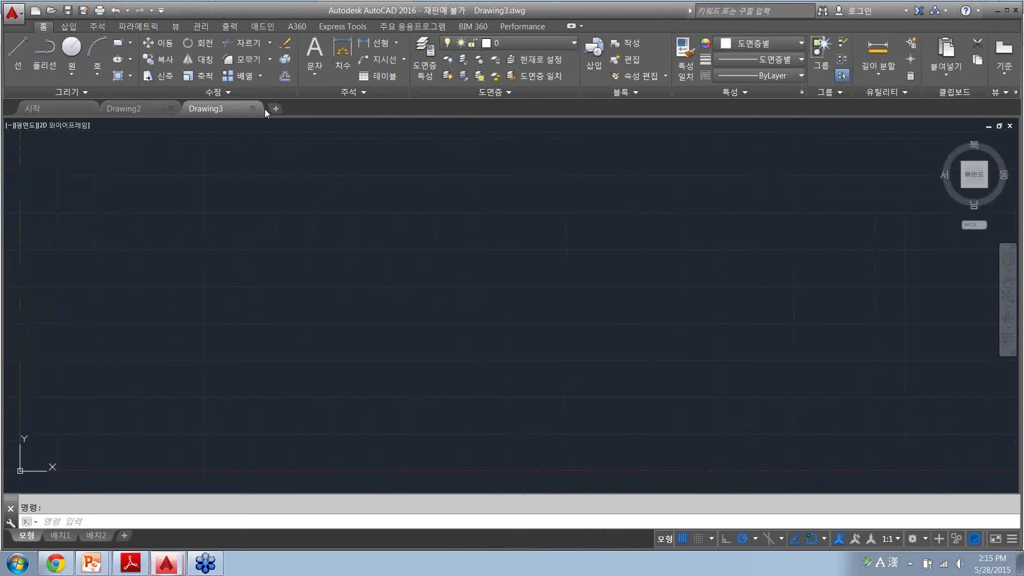
left_click(276, 109)
left_click(357, 110)
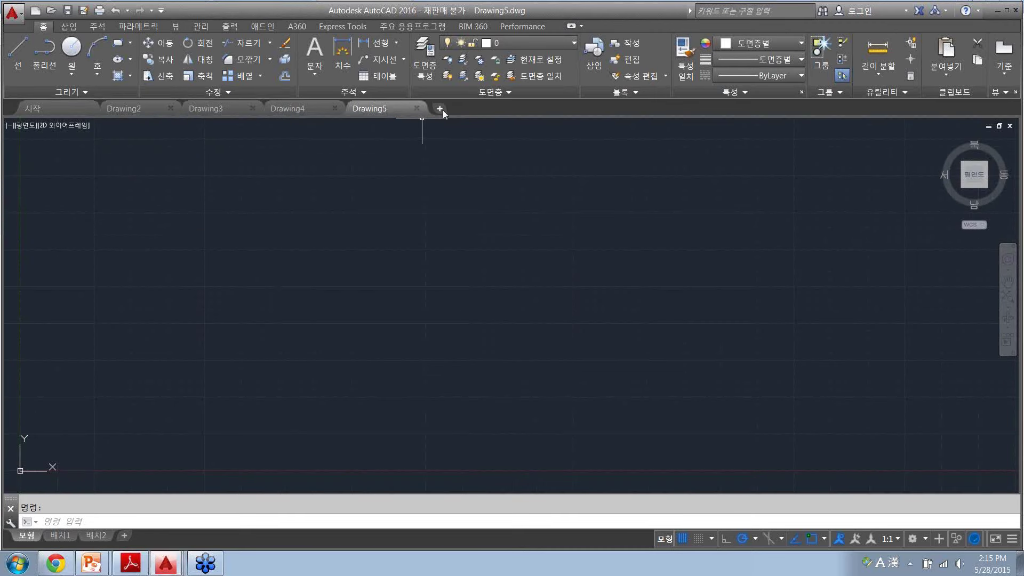
left_click(440, 108)
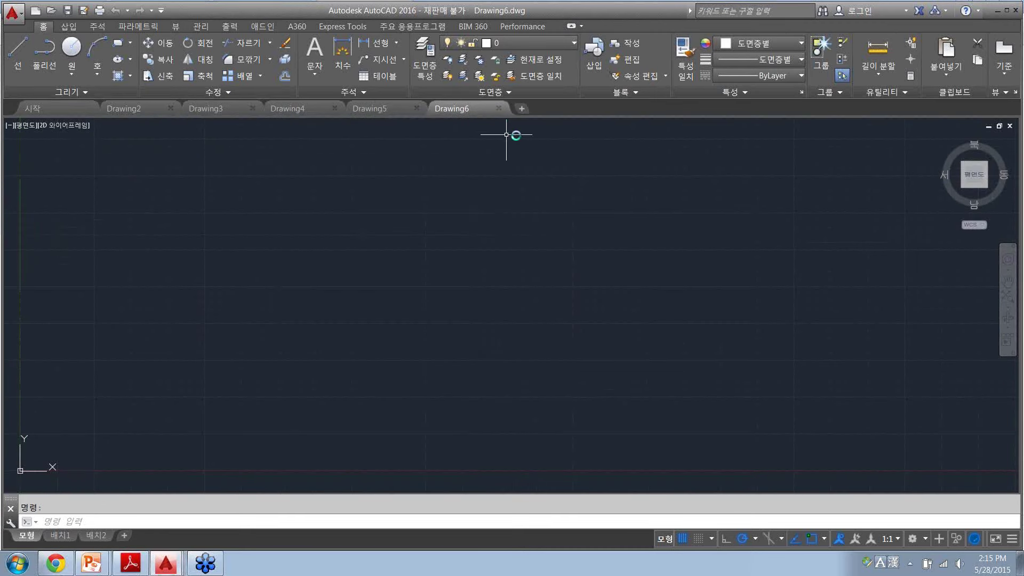
left_click(522, 110)
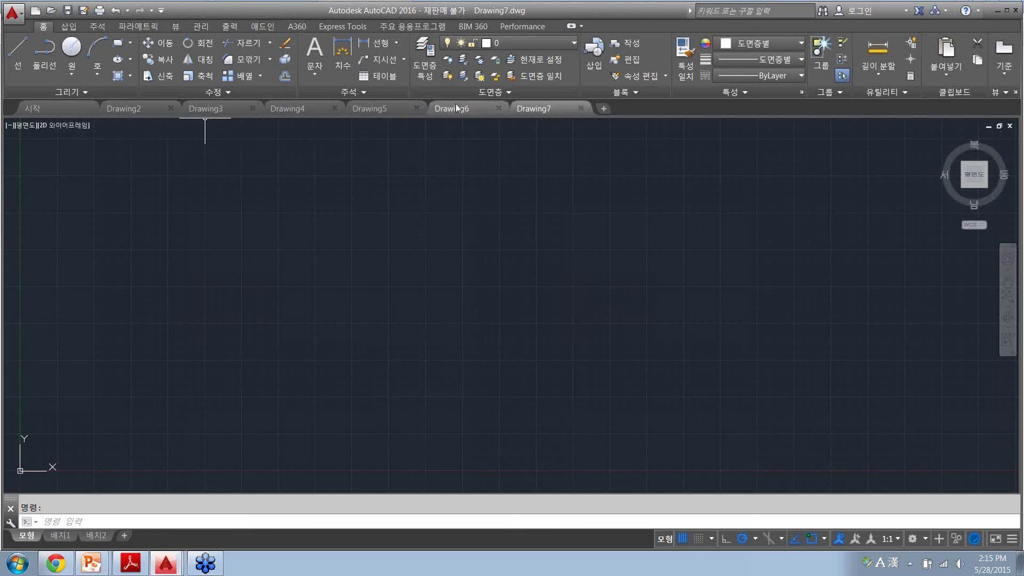
mouse_move(288, 108)
left_click(309, 111)
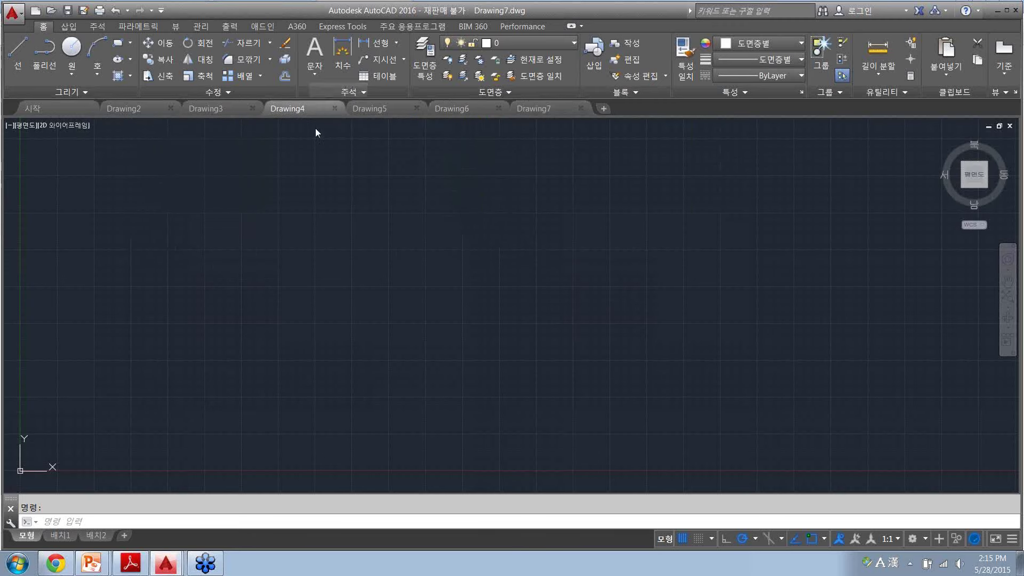
left_click(394, 112)
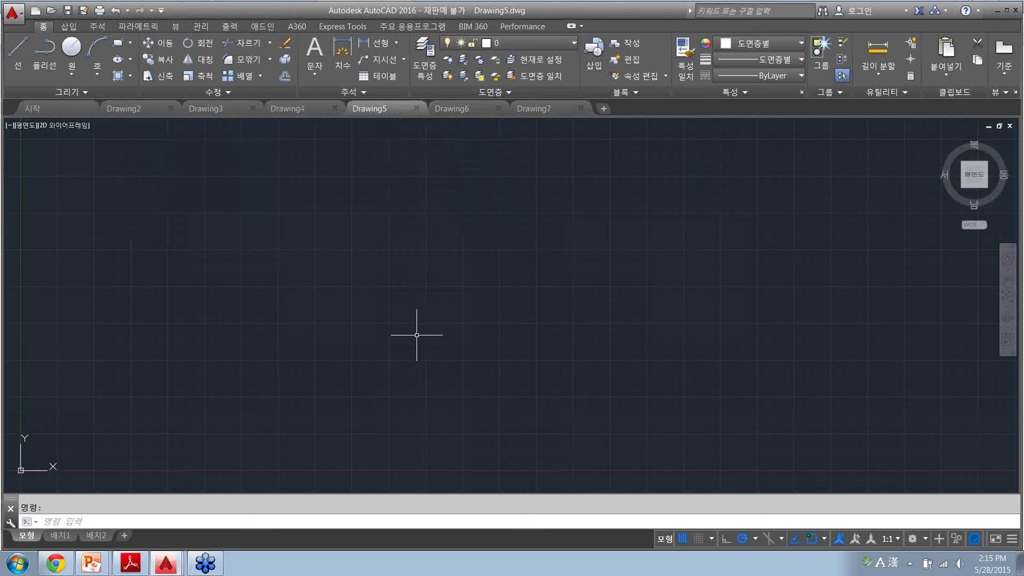
- Draw a rectangle with REC by picking two opposite corners
type("rec")
key("Return")
left_click(231, 191)
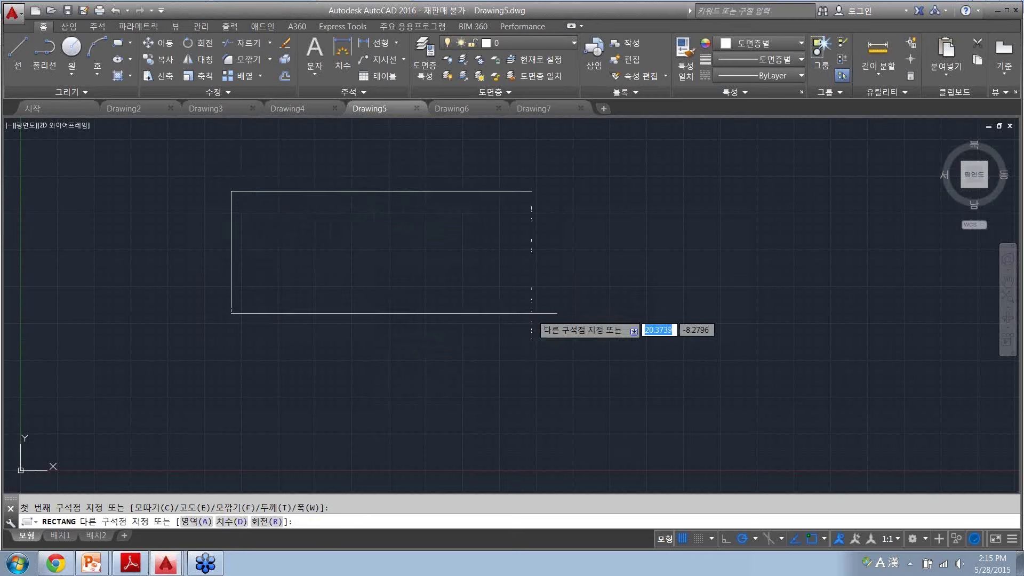
left_click(511, 327)
- Draw a circle centred near the rectangle's lower-right corner so it overlaps it
type("c")
key("Return")
left_click(568, 335)
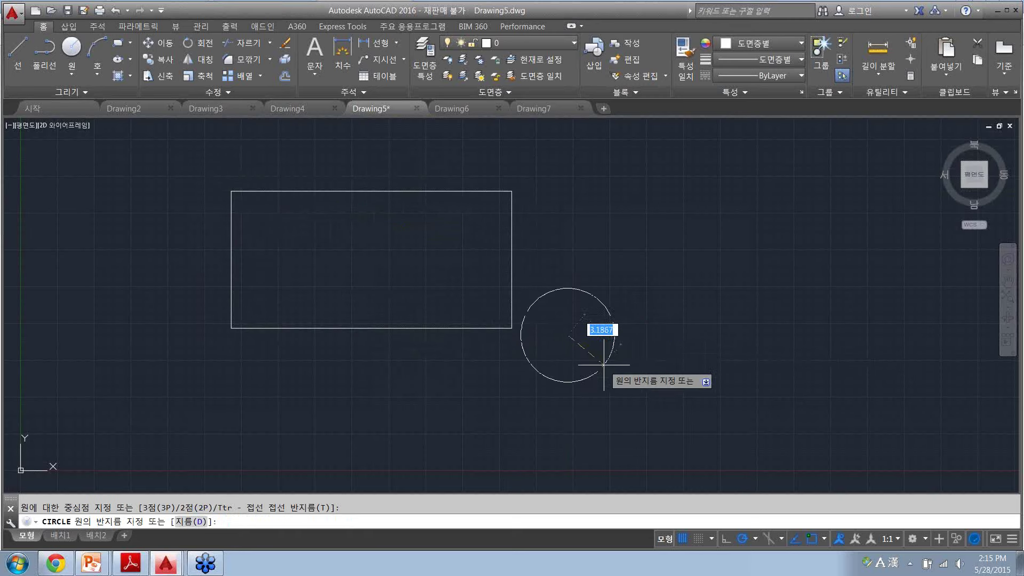
left_click(647, 383)
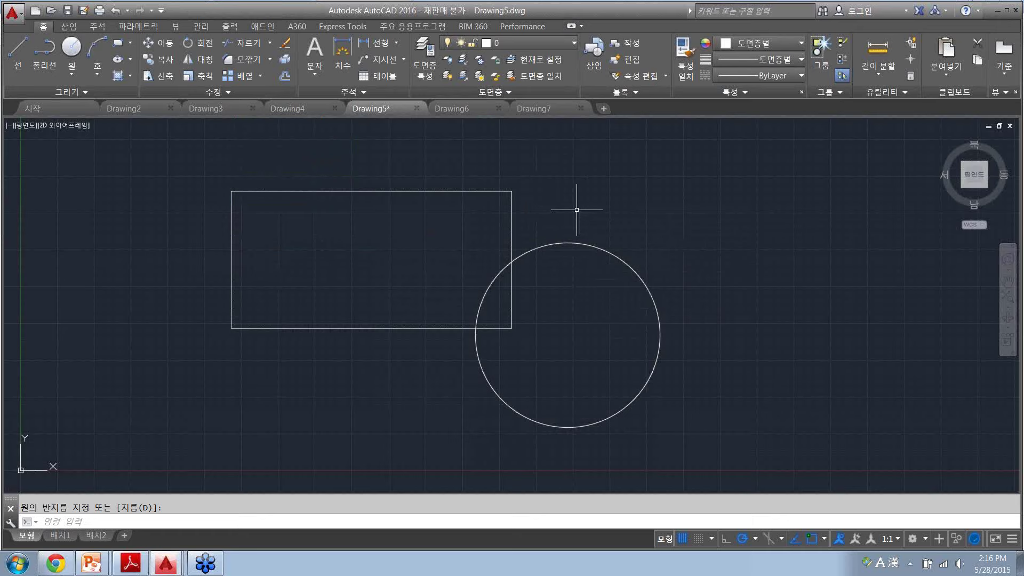
left_click(576, 209)
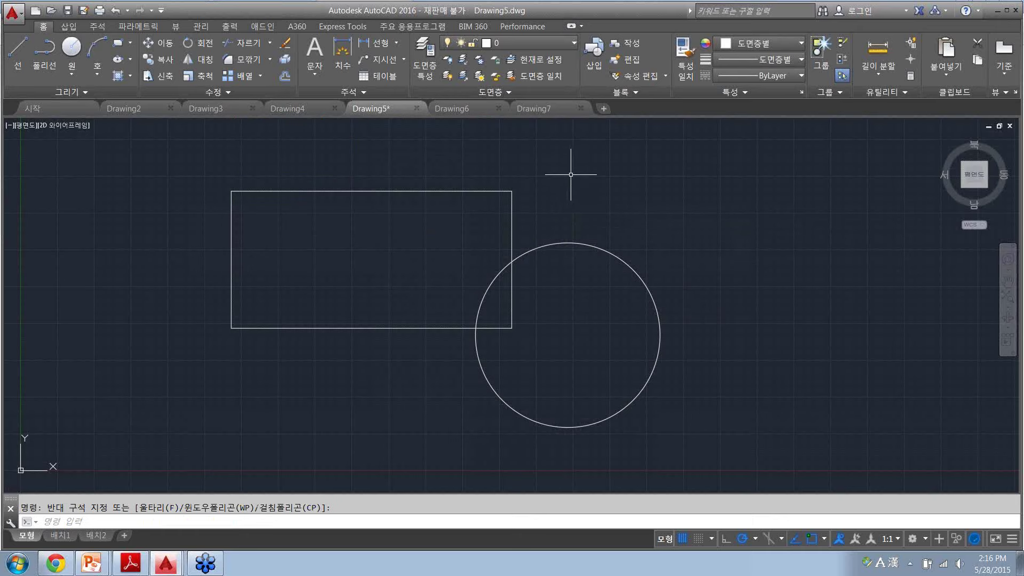
- Save the drawing to the Desktop under the name Drawing5.dwg
key("ctrl+s")
left_click(321, 365)
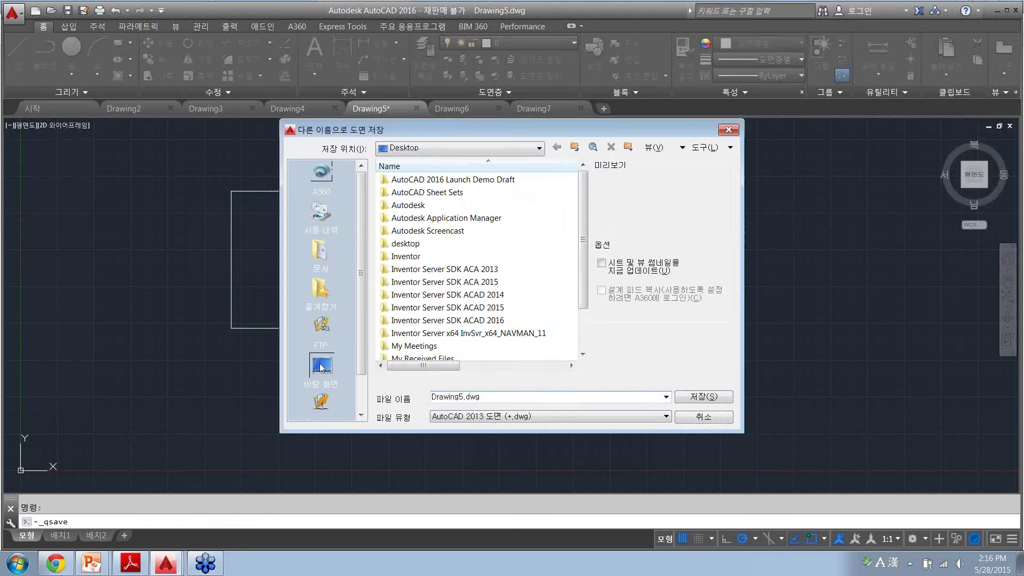
left_click(695, 398)
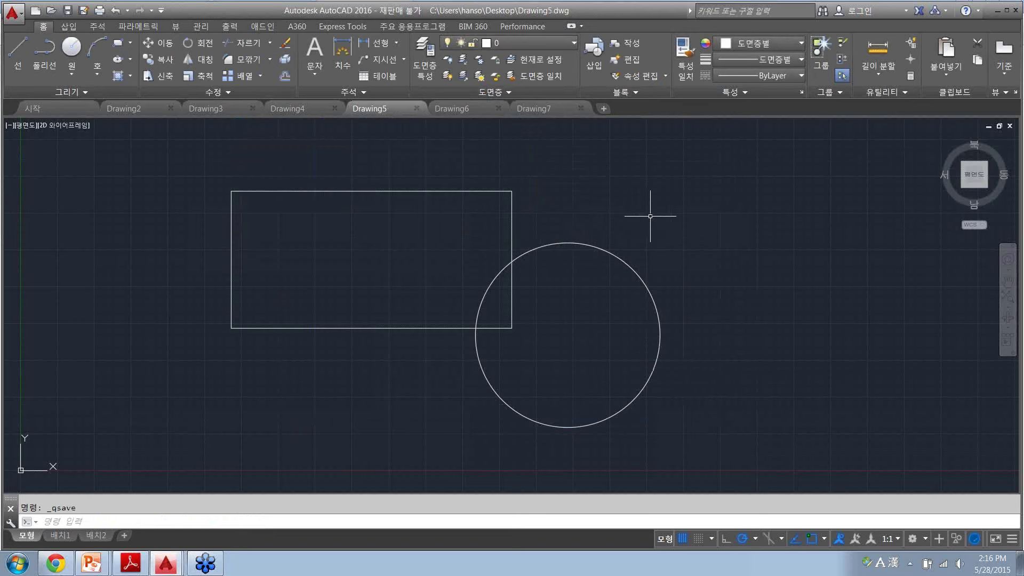
- Add a straight vertical line to the right of the circle, then re-save Drawing5
type("l")
key("Return")
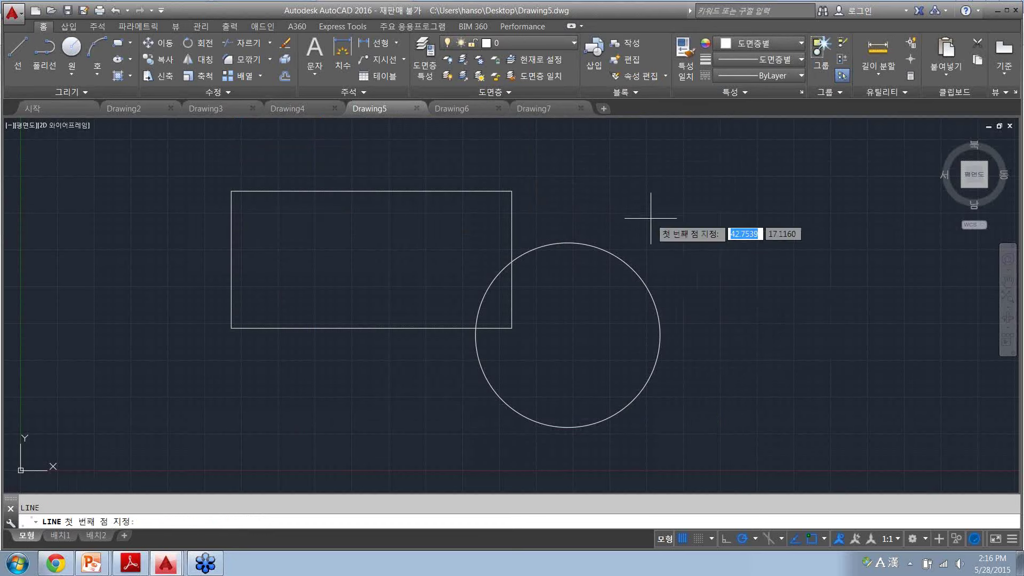
left_click(717, 162)
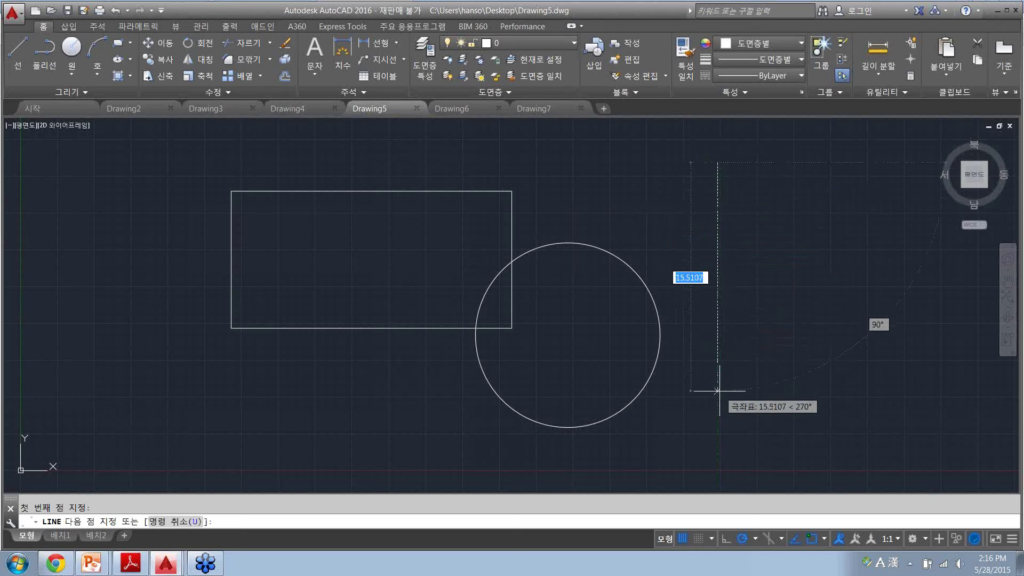
left_click(718, 402)
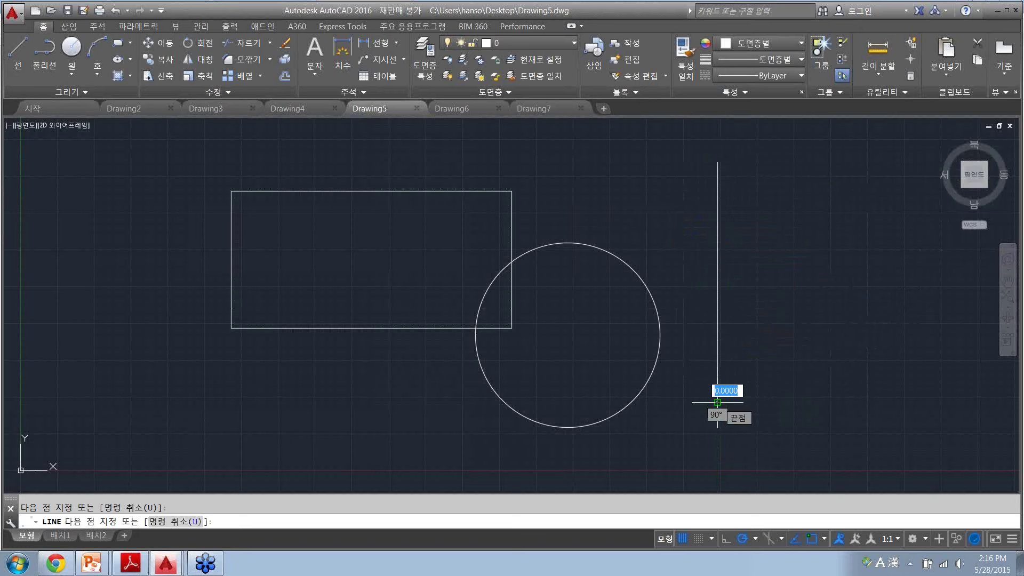
key("Return")
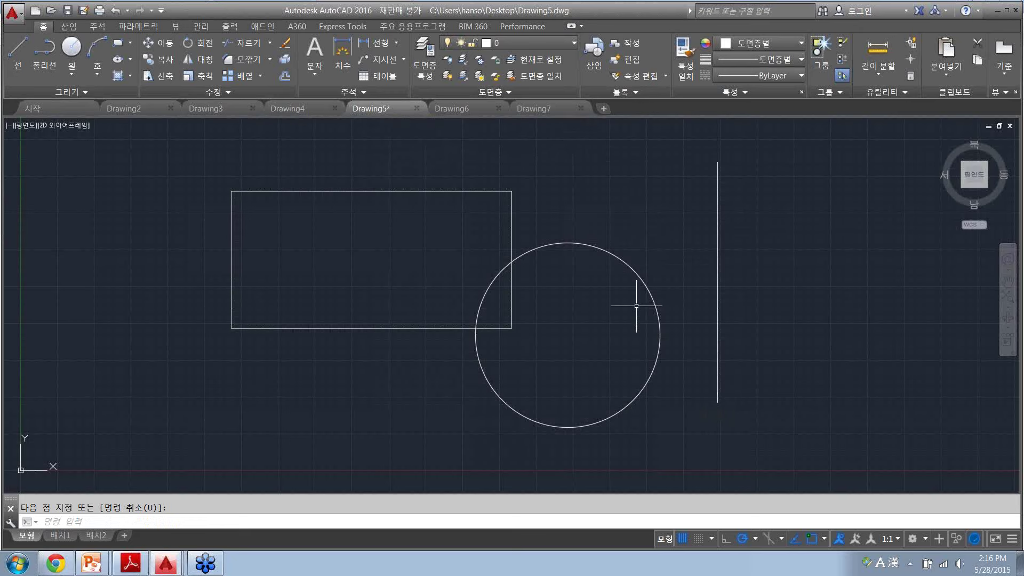
key("ctrl+s")
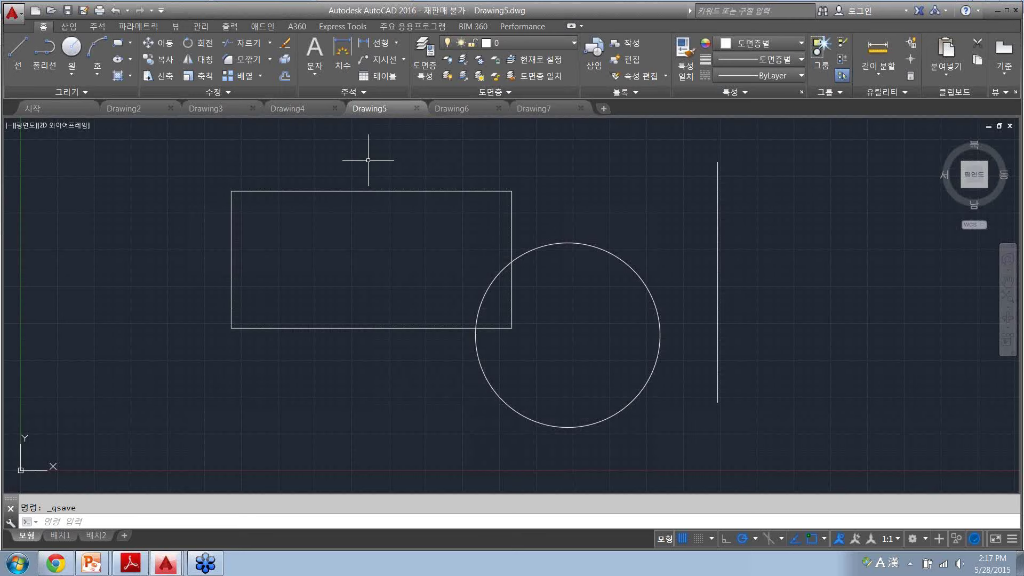
- Enter CLOSEALL at the command line to show the CLOSEALL and CLOSEALLOTHER suggestions
type("CLOSEALL")
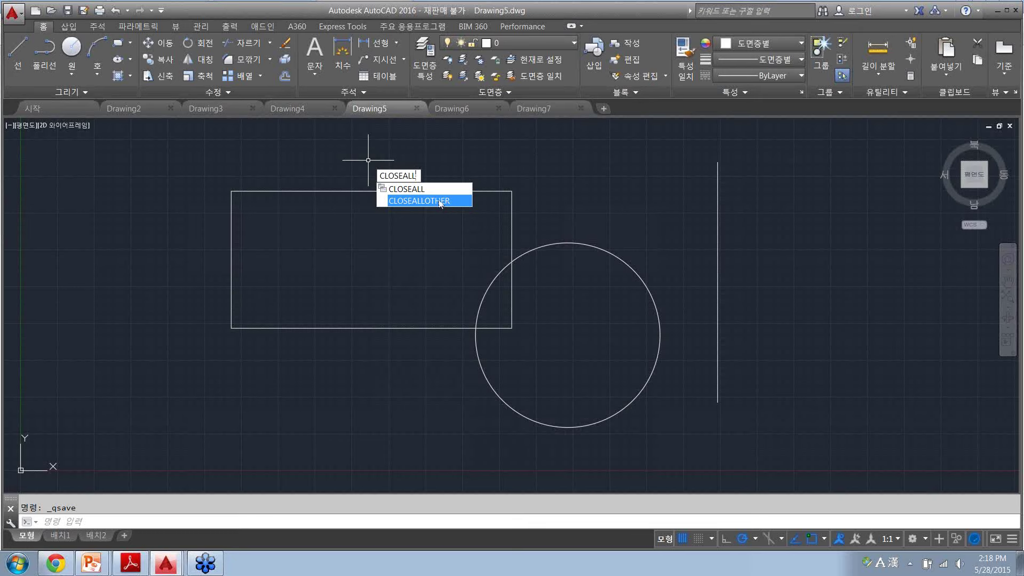
- Run CLOSEALLOTHER to keep only Drawing5, then preview CLOSE suggestions and dismiss them
left_click(440, 201)
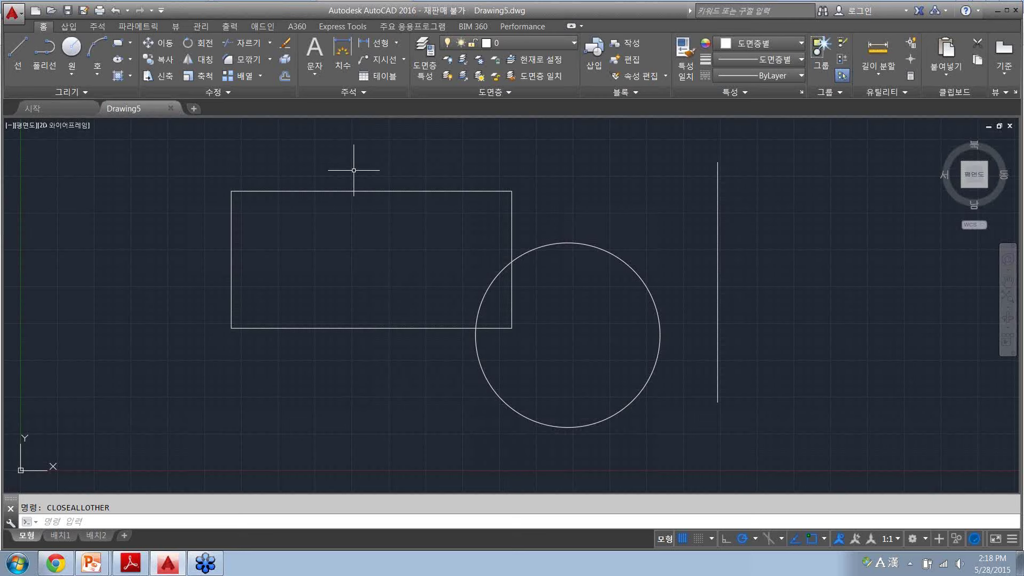
type("CLOSE")
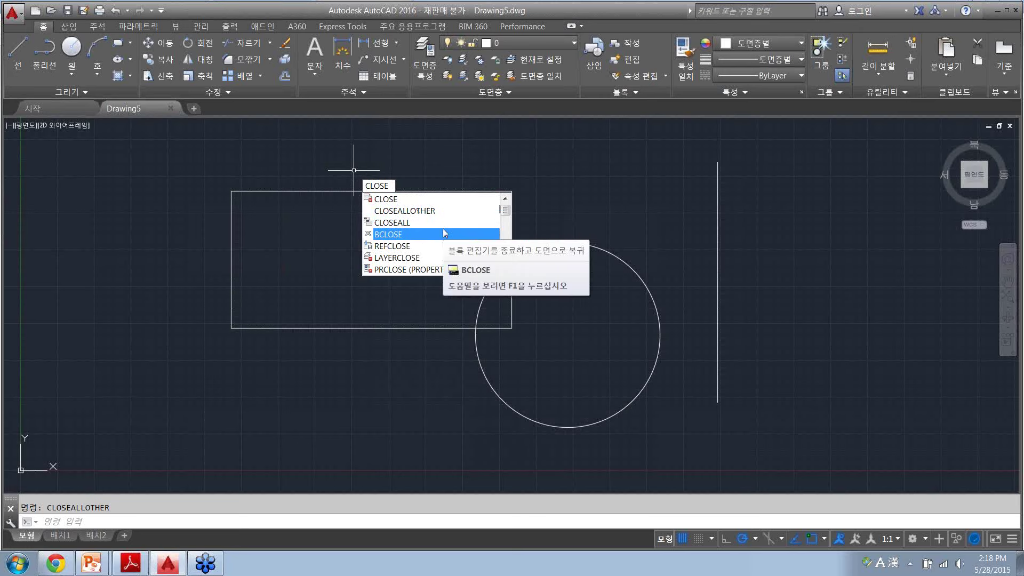
key("Escape")
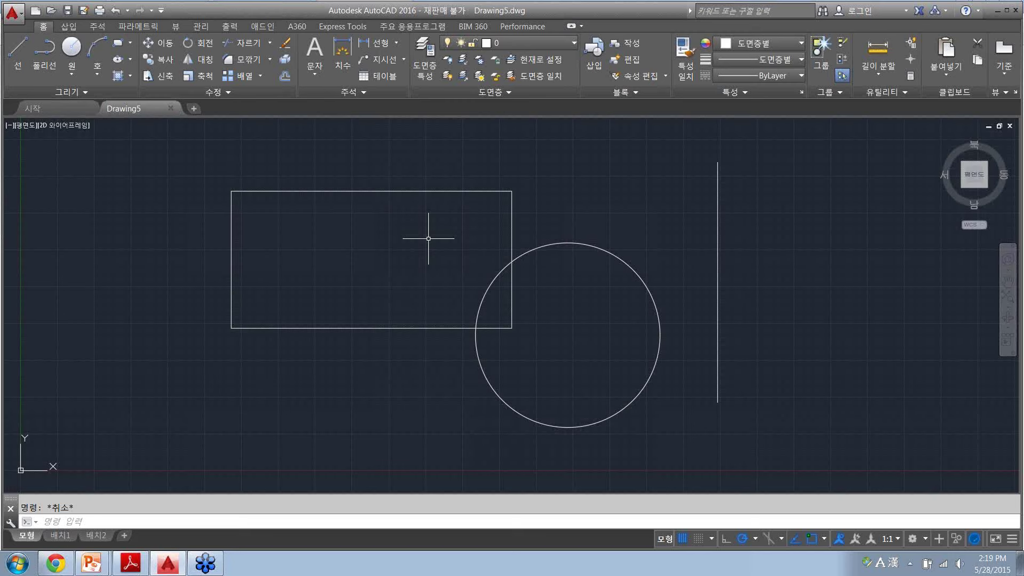
type("ni")
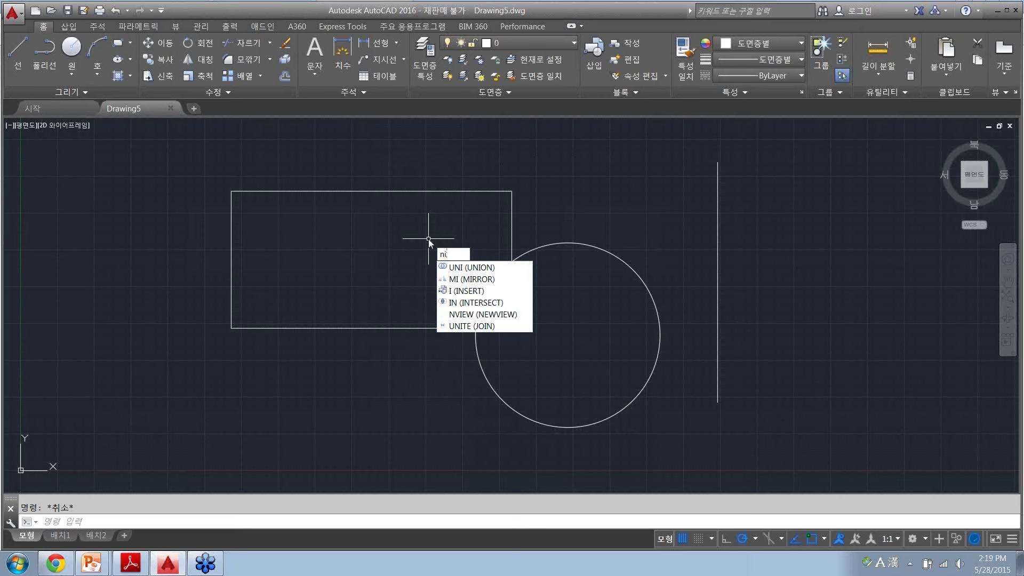
type("ne")
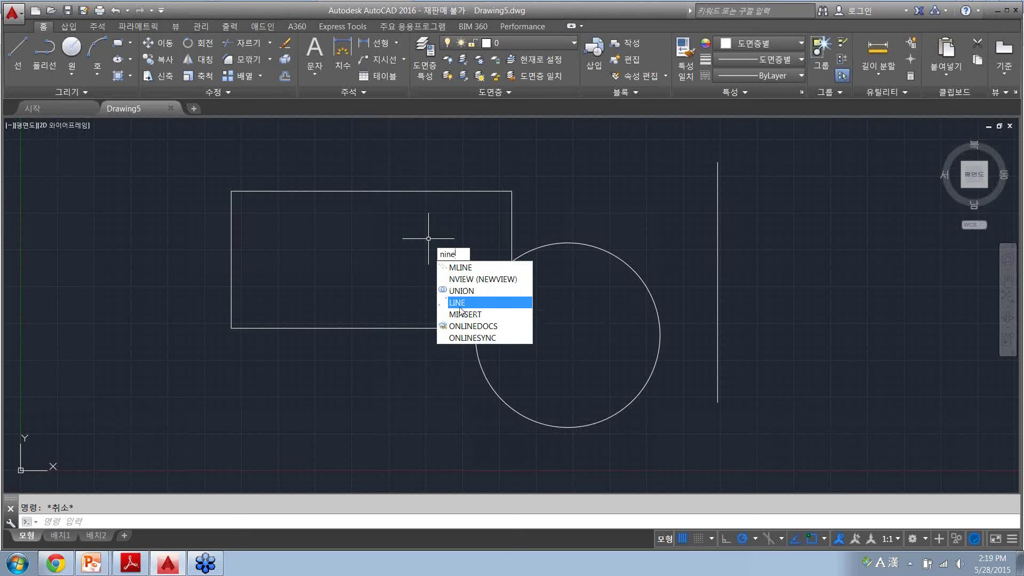
mouse_move(460, 303)
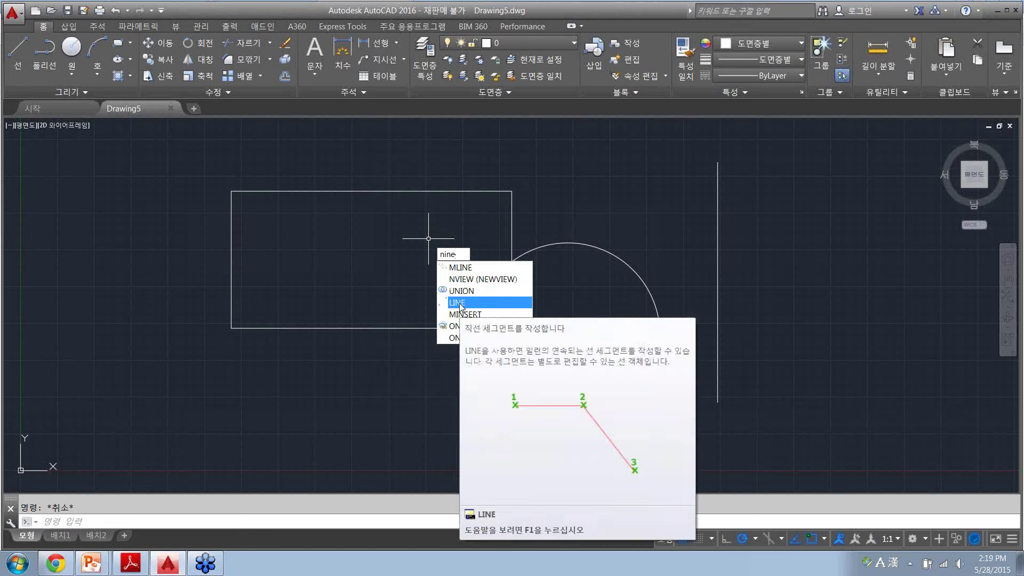
key("Escape")
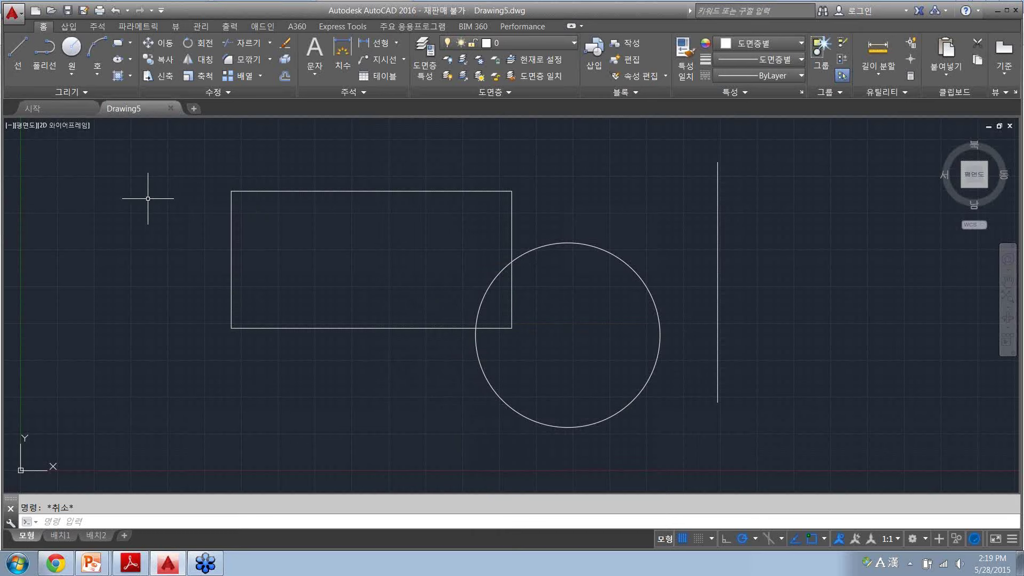
- Open the Sheet Set Manager with SHEETSET and cancel the New Sheet Set wizard
type("sheetset")
key("Return")
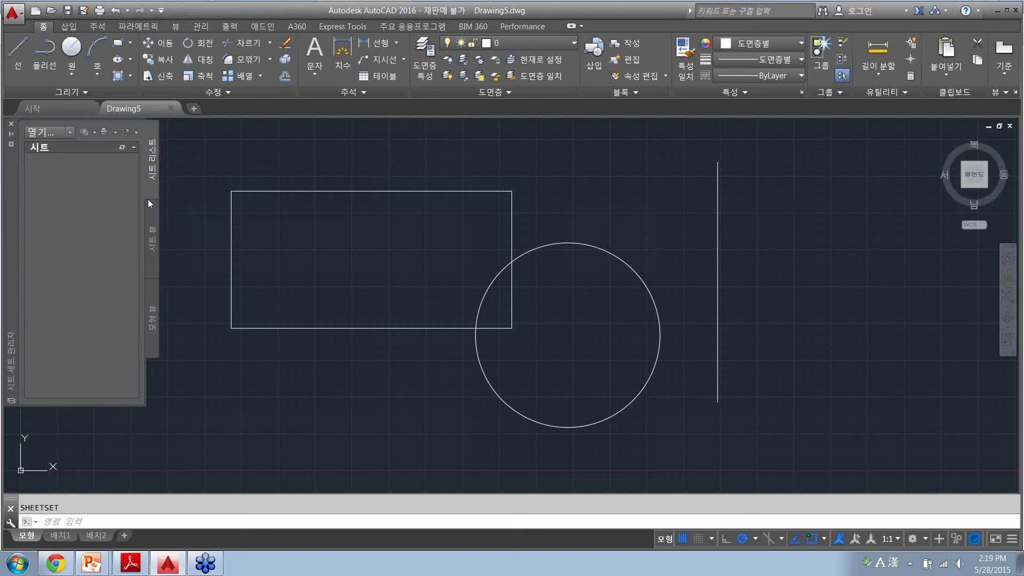
left_click(69, 128)
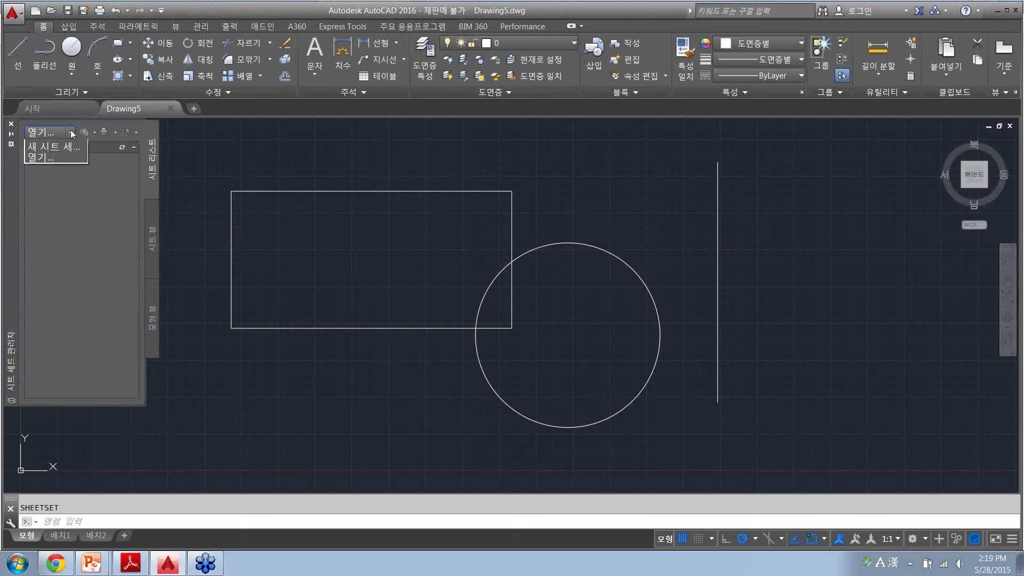
left_click(67, 169)
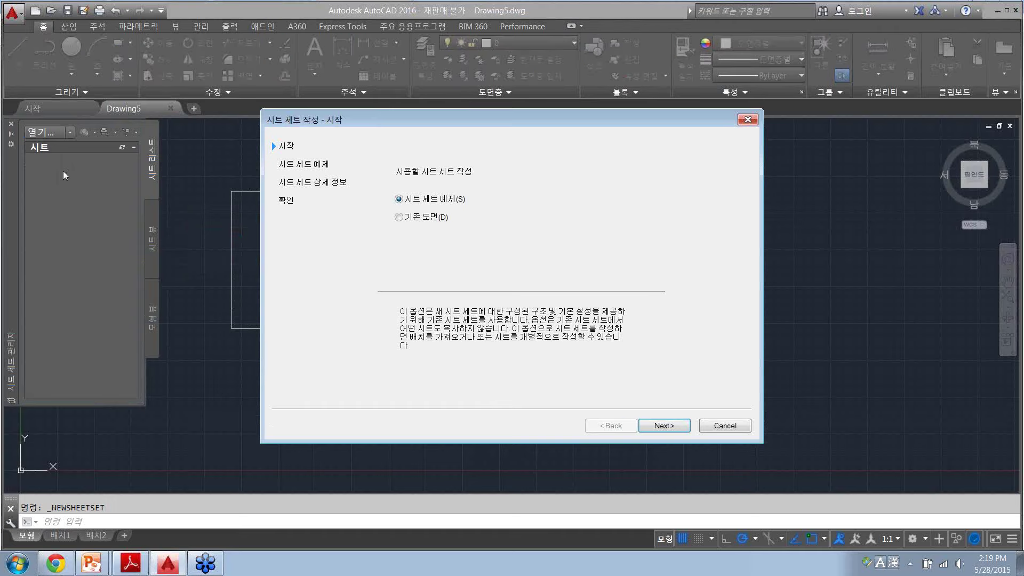
left_click(725, 425)
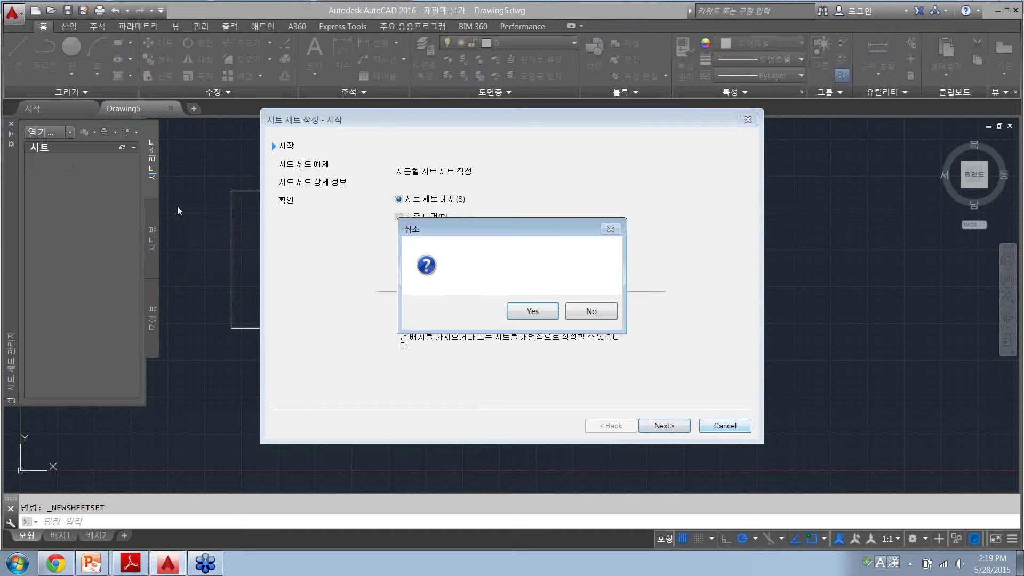
left_click(555, 314)
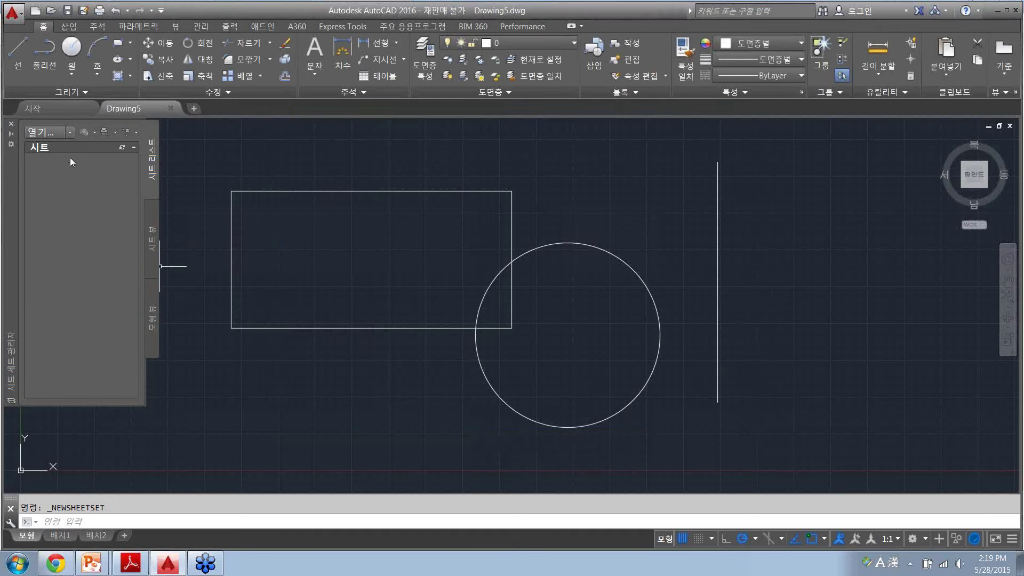
- Open the Launch Demo sheet set from Documents > AutoCAD 2016 Launch Demo Draft > Dataset, then its Ribbon Galleries sheet
left_click(69, 133)
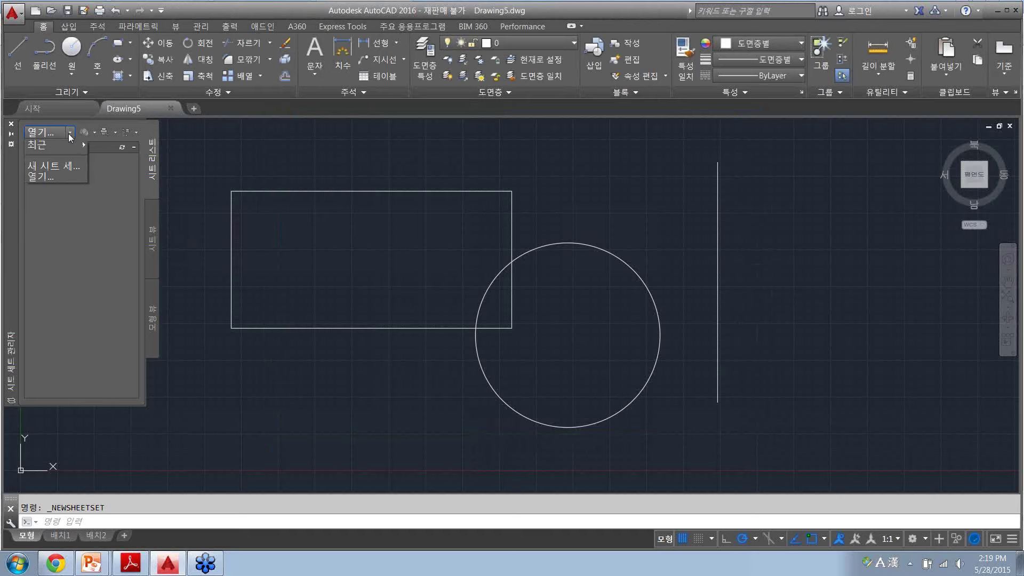
left_click(68, 177)
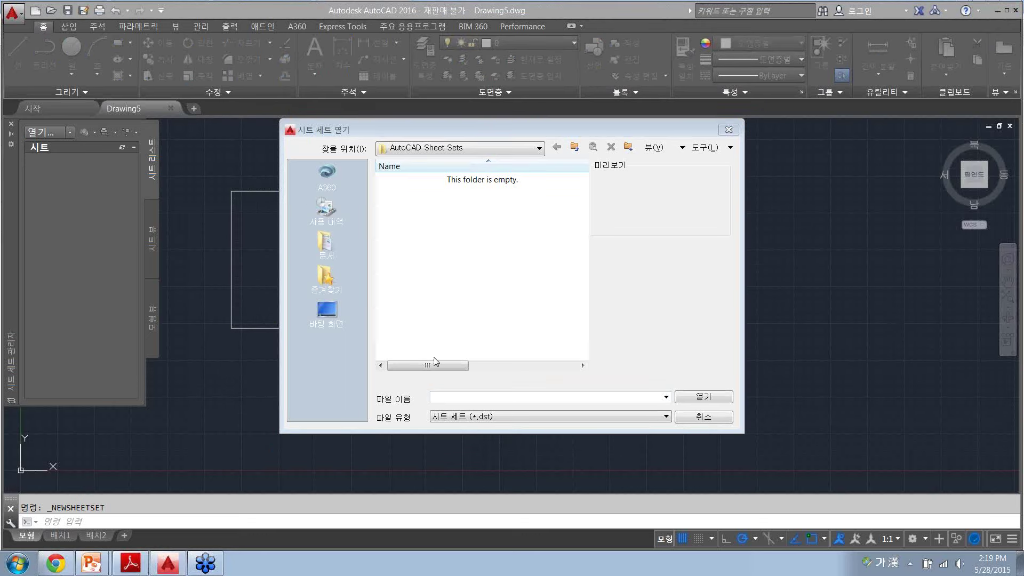
left_click(328, 246)
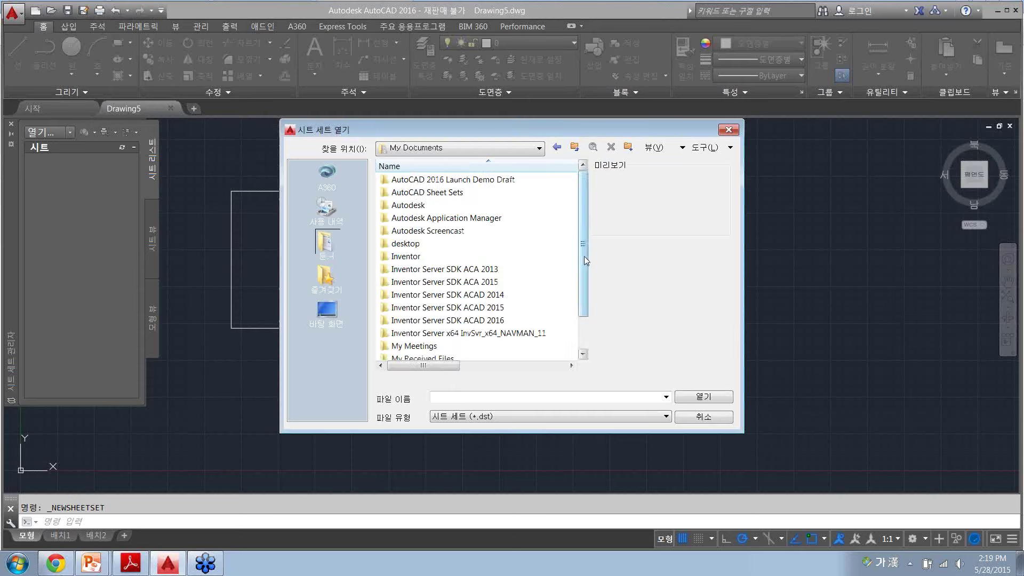
double_click(458, 177)
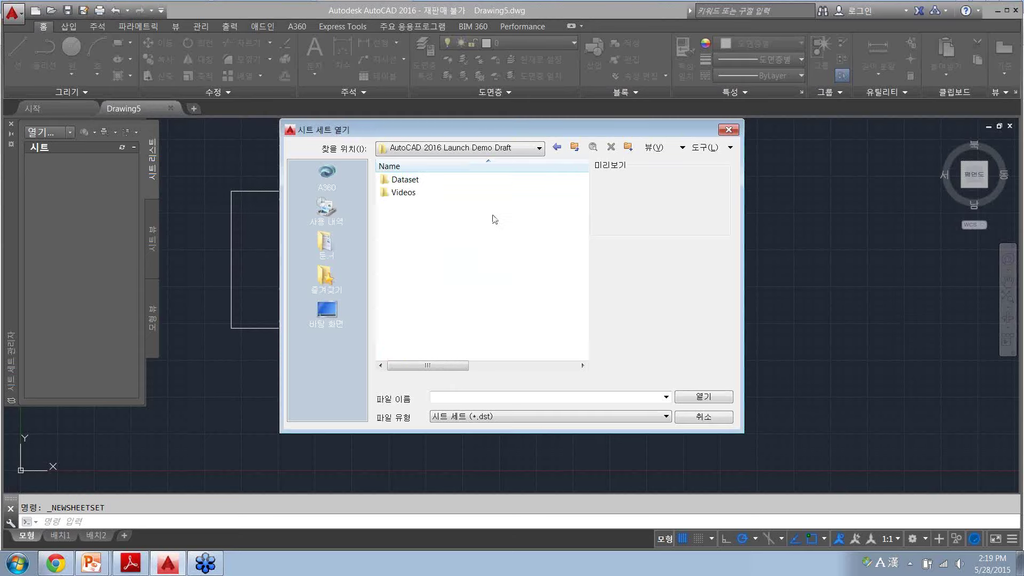
double_click(441, 180)
left_click(442, 193)
left_click(725, 404)
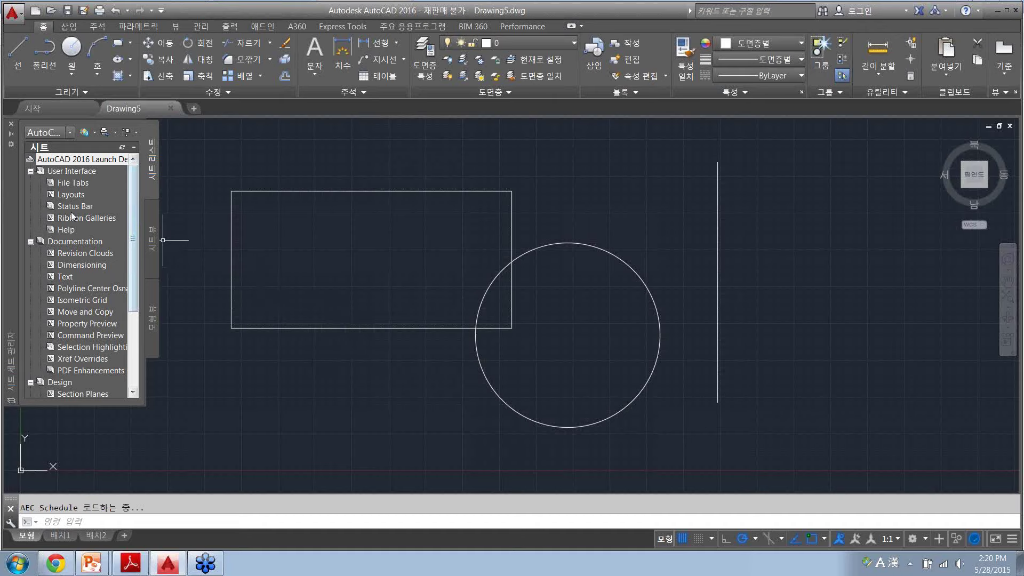
double_click(75, 218)
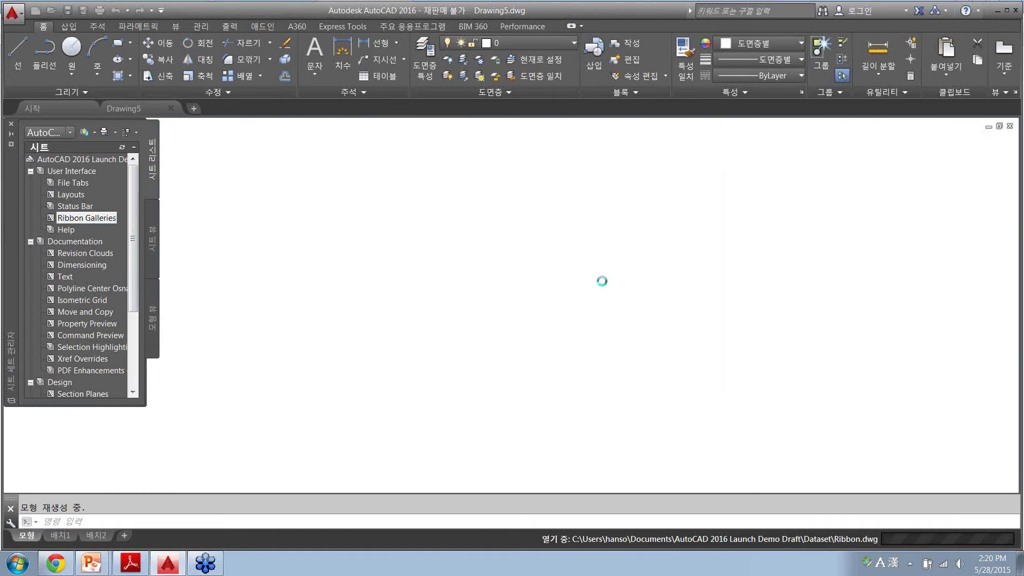
- Pan the Ribbon floor plan slightly and show the Annotate (주석) ribbon tab
middle_click_drag(301, 246, 359, 294)
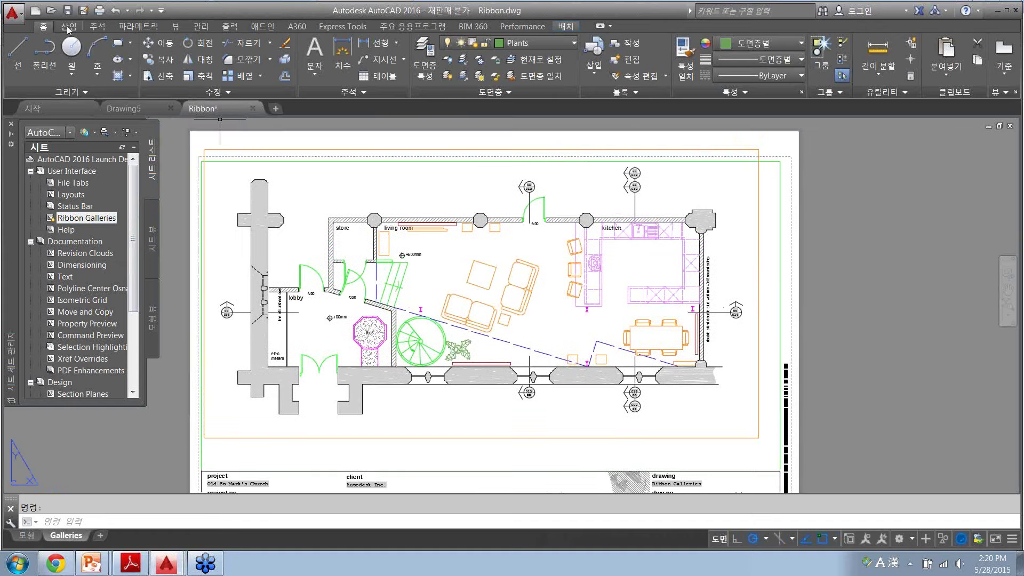
left_click(98, 26)
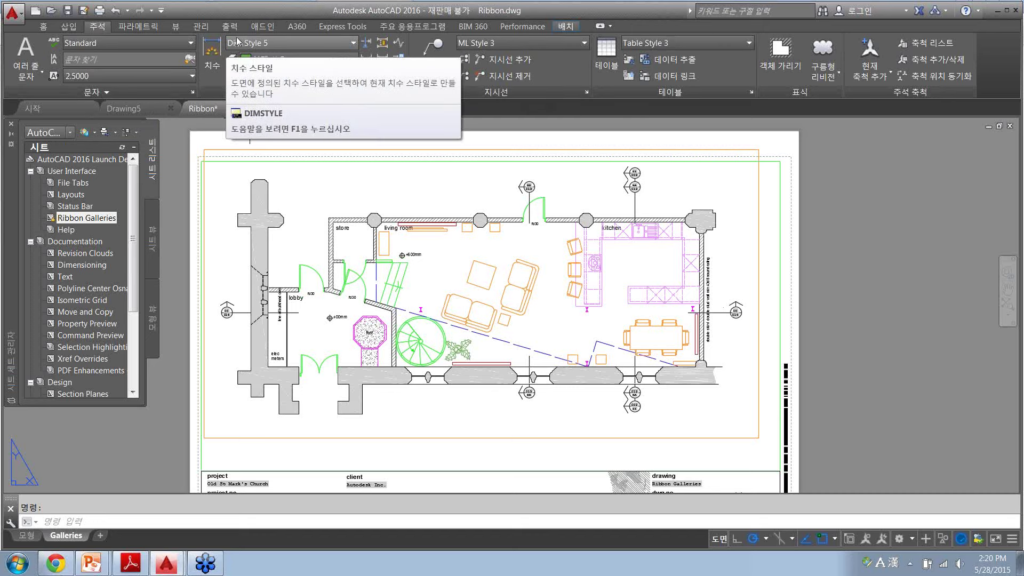
- Scroll the Dim Style gallery and drag its grip larger, then glance at Text Style
left_click(353, 43)
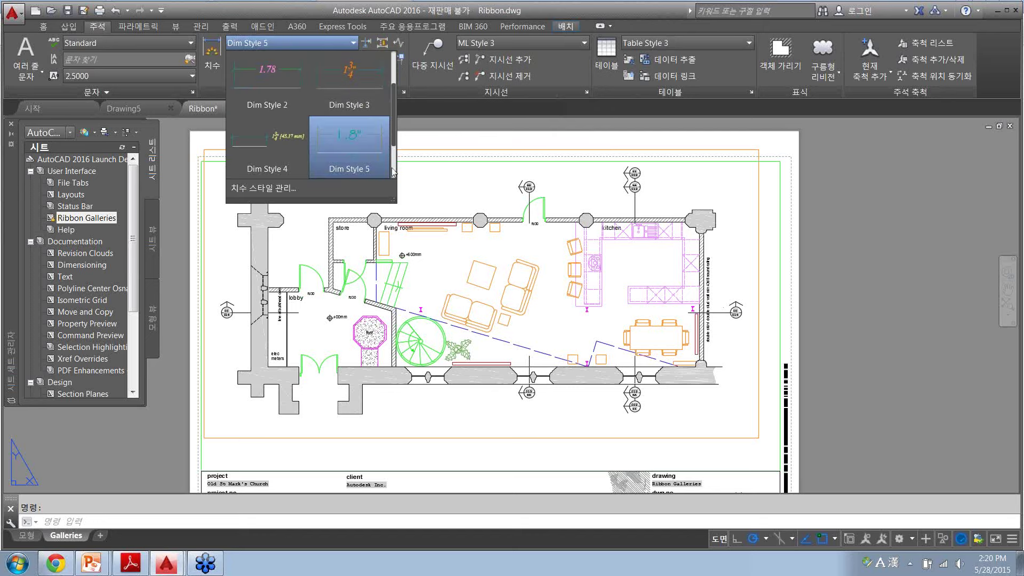
scroll(272, 80, "up", 1)
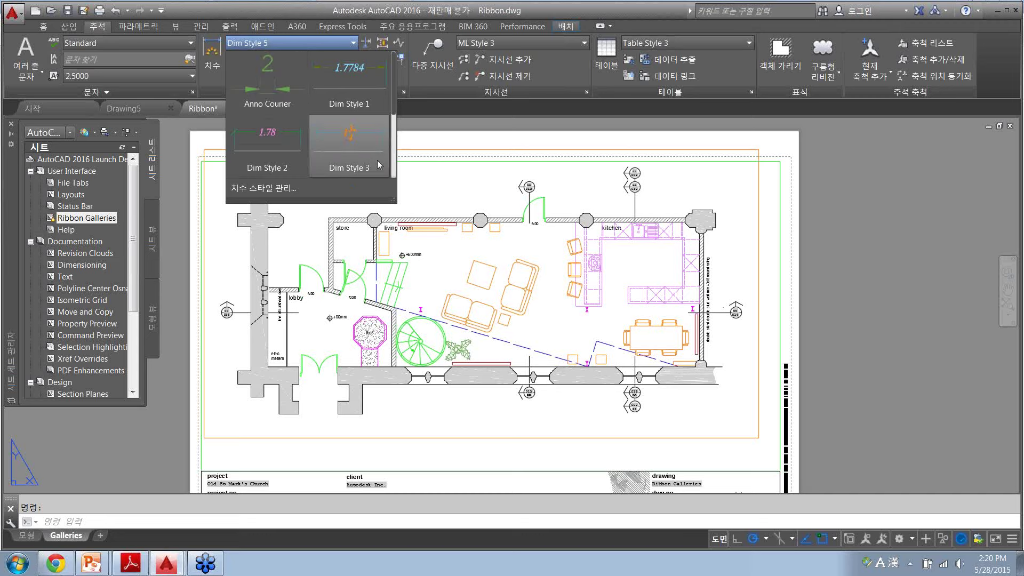
scroll(292, 149, "down", 1)
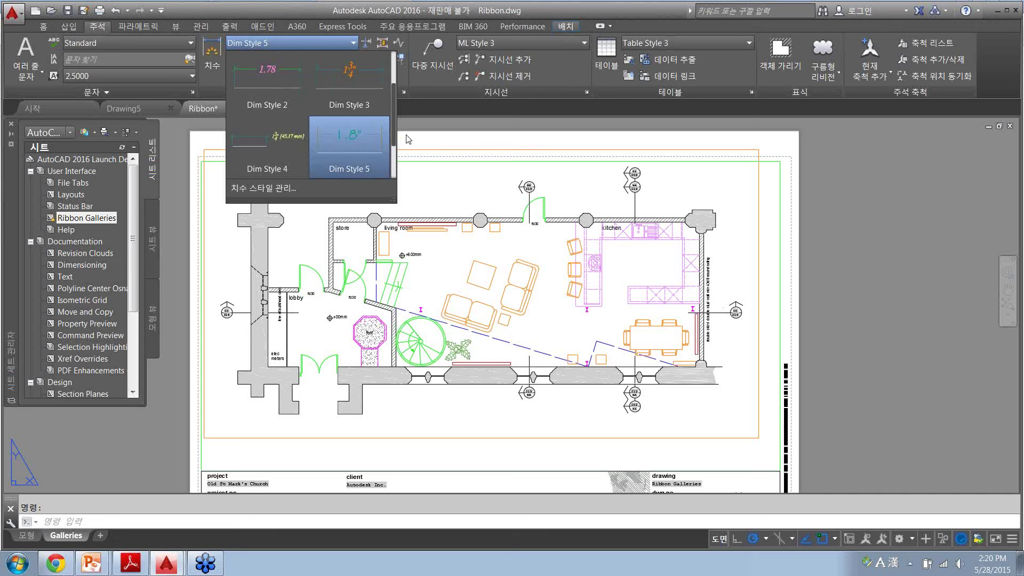
left_click_drag(394, 200, 576, 218)
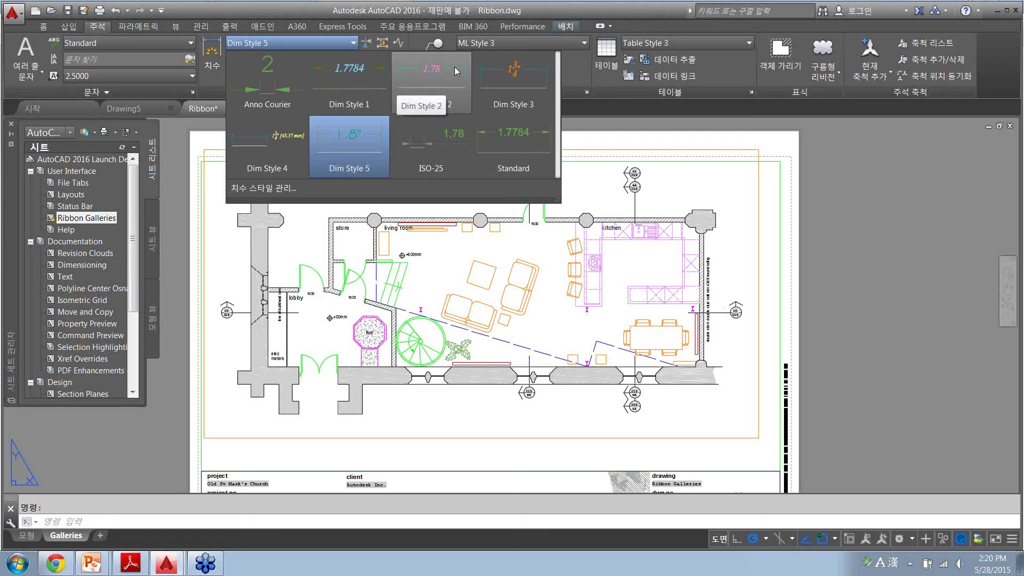
left_click(191, 45)
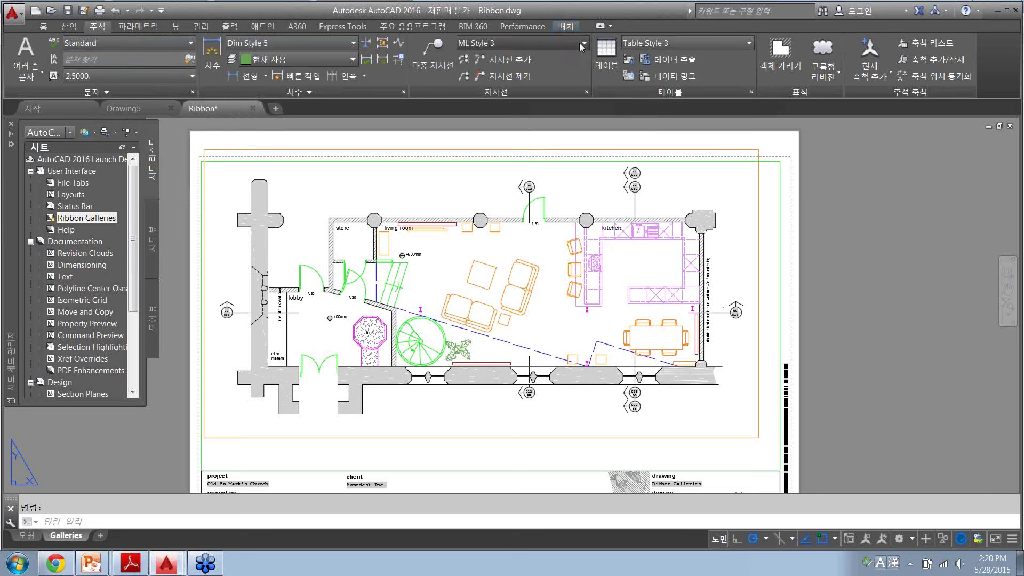
- Peek at the Multileader Style gallery, then reopen the resized Dim Style gallery showing eight styles
left_click(584, 44)
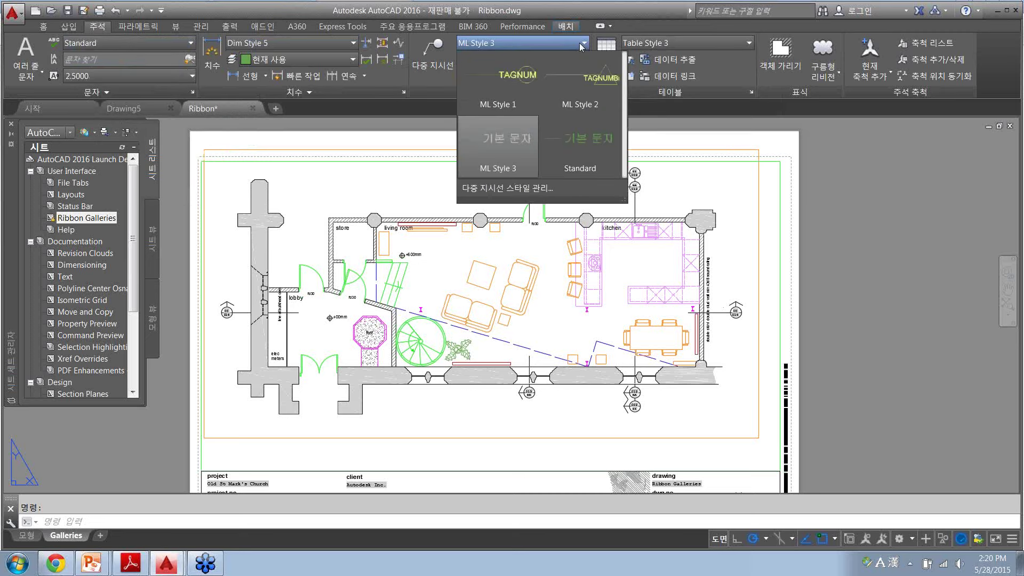
left_click(581, 46)
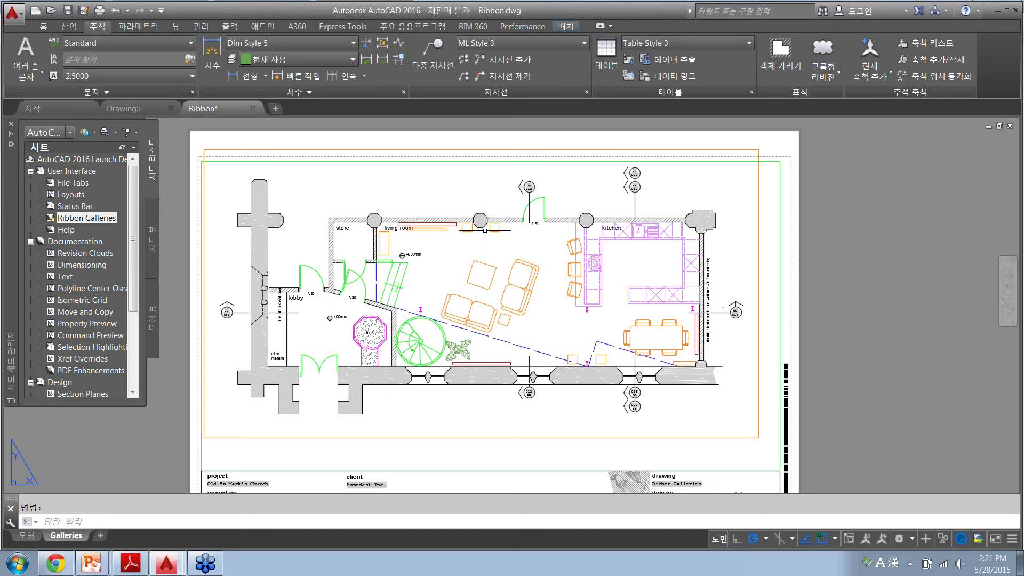
left_click(351, 43)
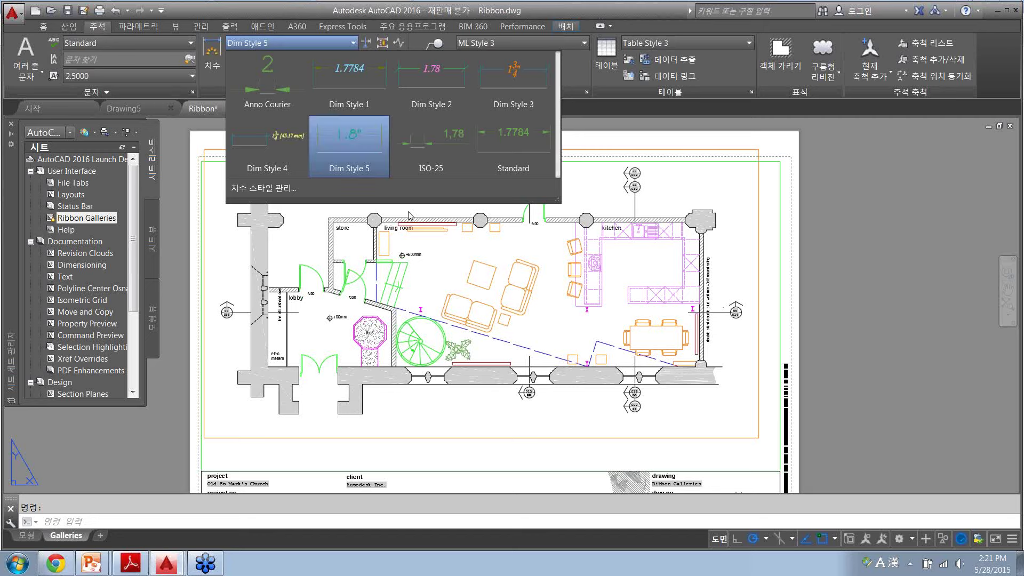
- Close the gallery and set GALLERYVIEW to 0, picked from the GALL autocomplete
key("Escape")
type("GA")
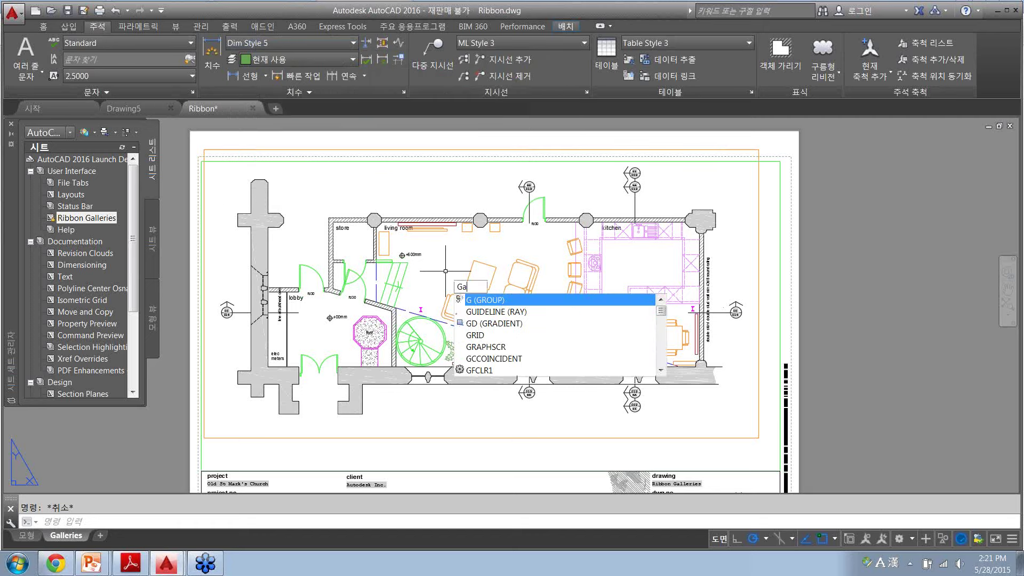
type("LLERYVIEW")
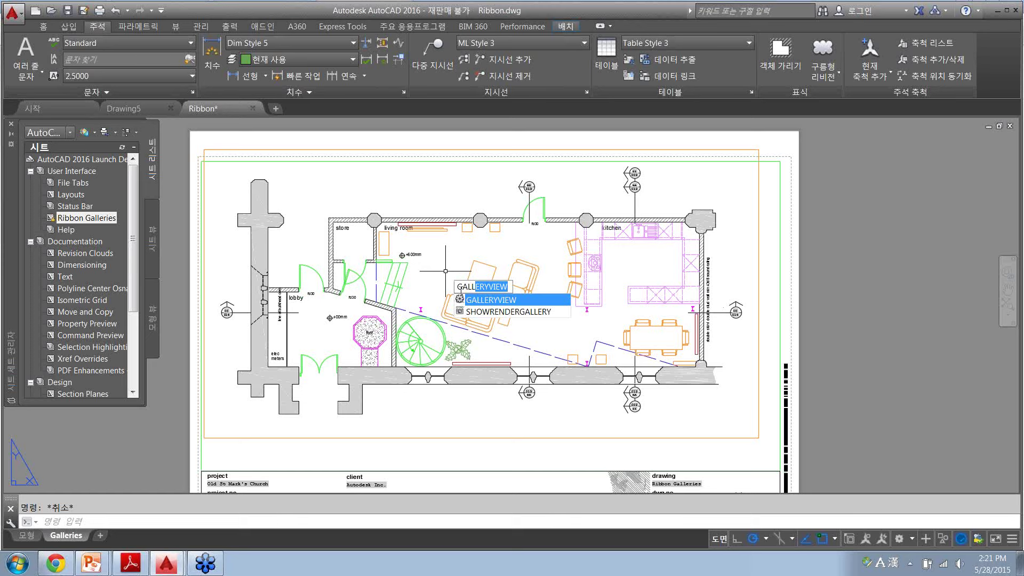
left_click(486, 301)
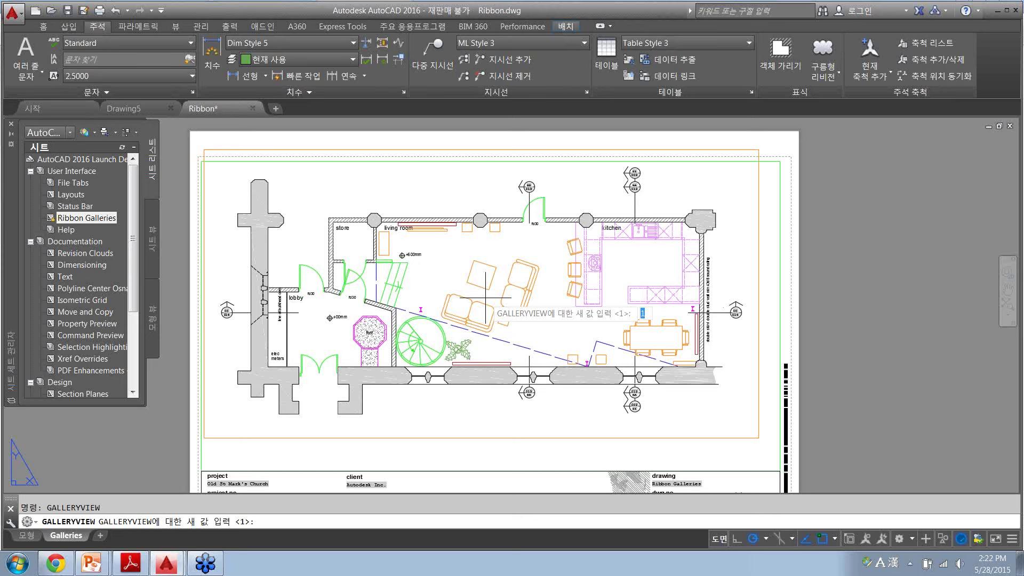
type("0")
key("Return")
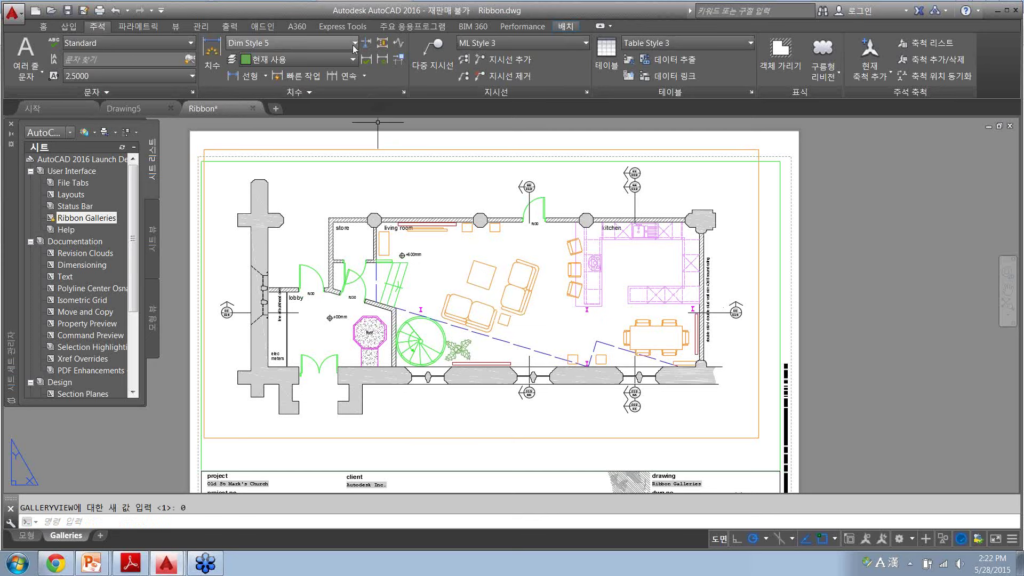
left_click(354, 44)
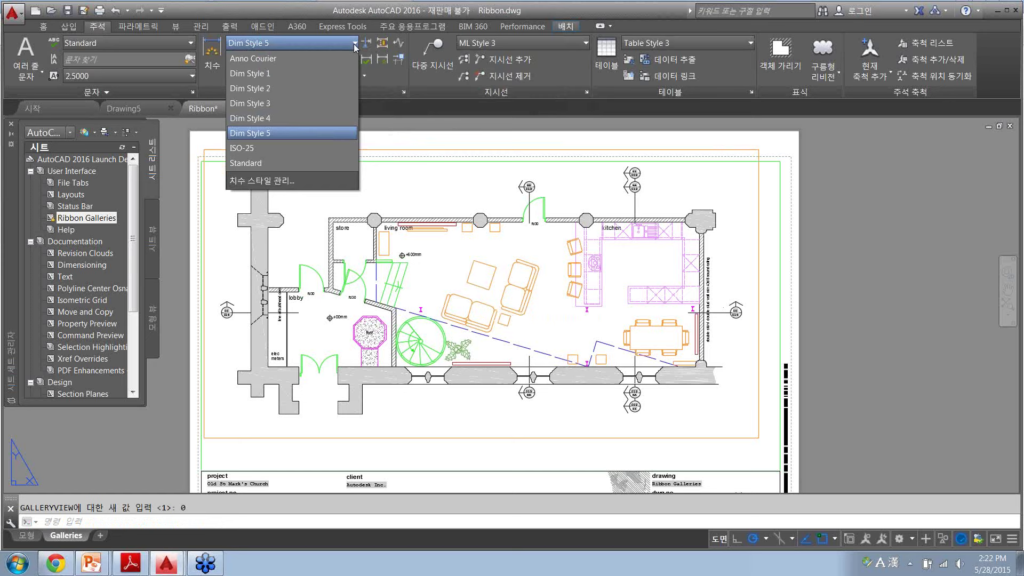
left_click(353, 44)
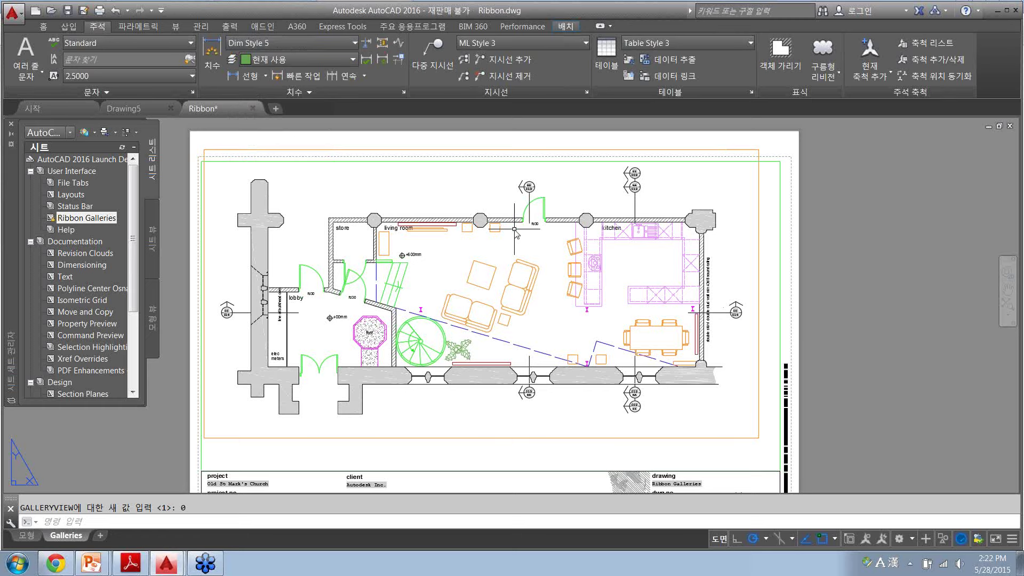
- Open Help, enlarge its window, and search for 'galleryview'
key("F1")
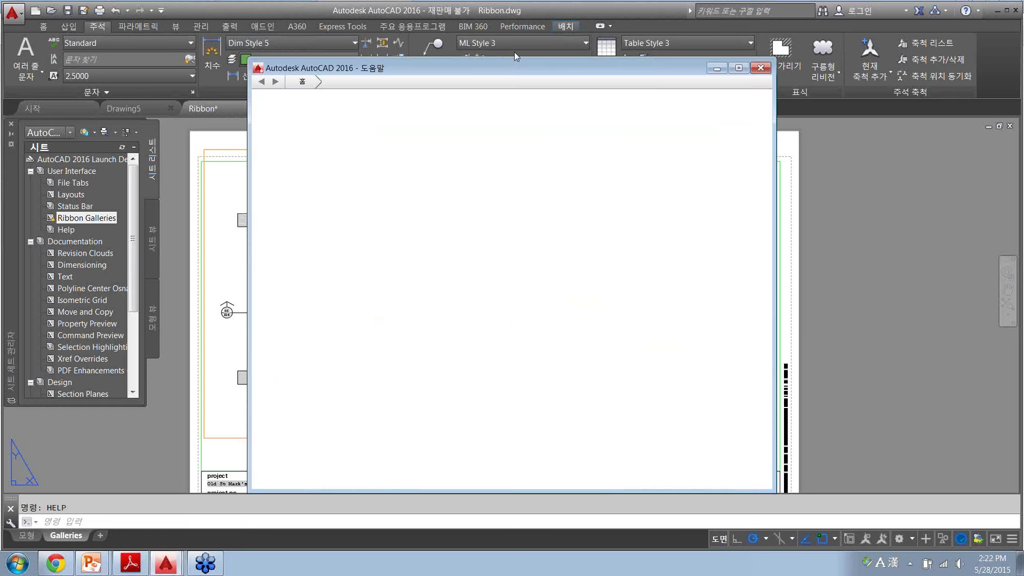
left_click_drag(516, 65, 391, 29)
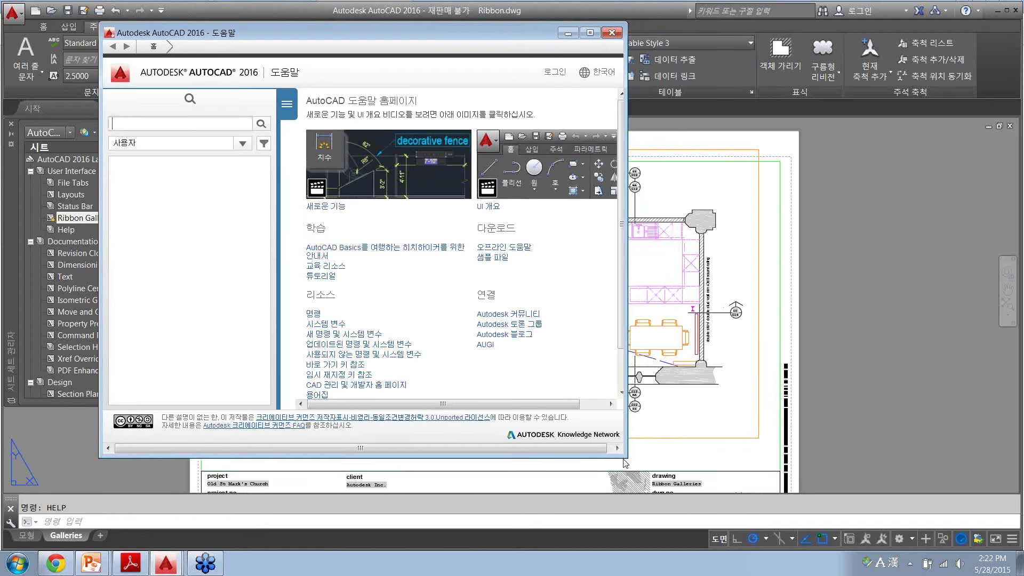
left_click_drag(640, 472, 774, 517)
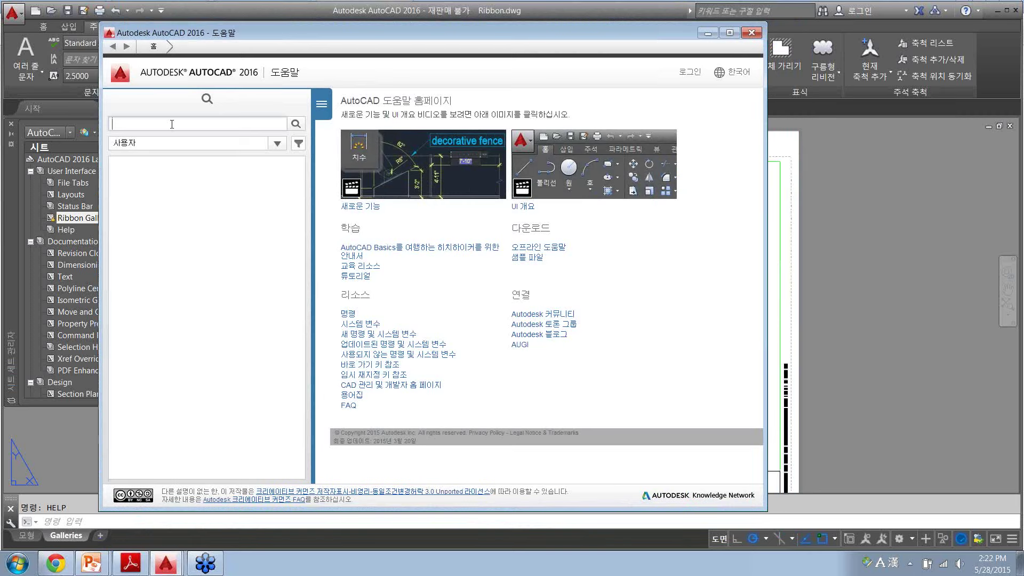
type("galleryv")
type("iew")
key("Return")
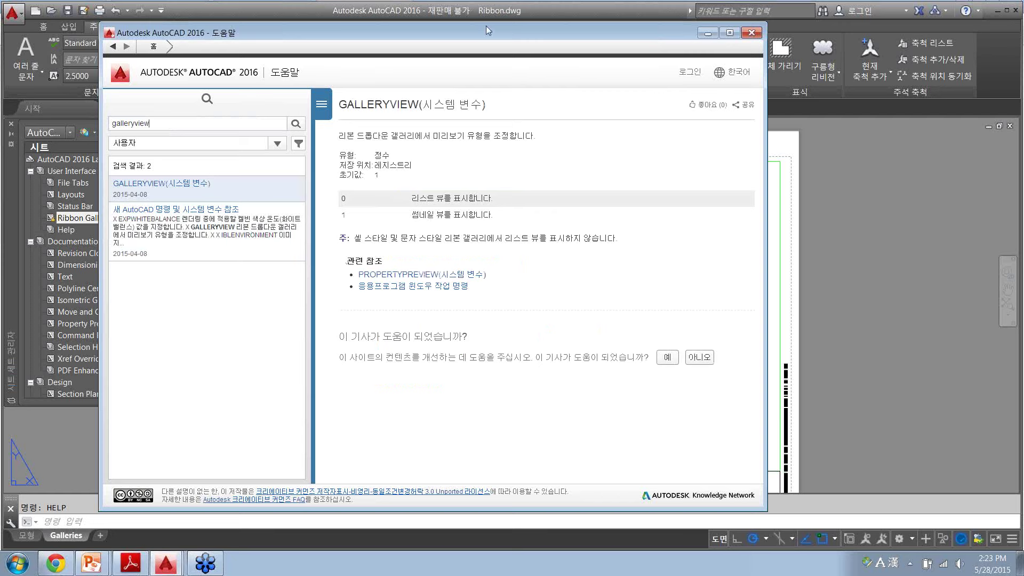
- Resize the Help window and replace the search with 'purge'
left_click_drag(487, 24, 487, 94)
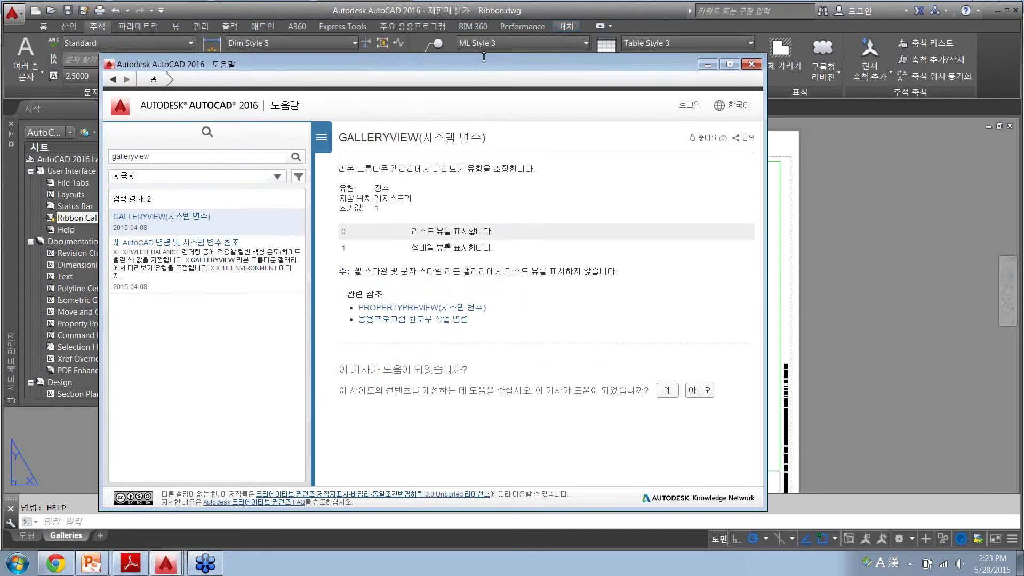
left_click_drag(378, 107, 394, 121)
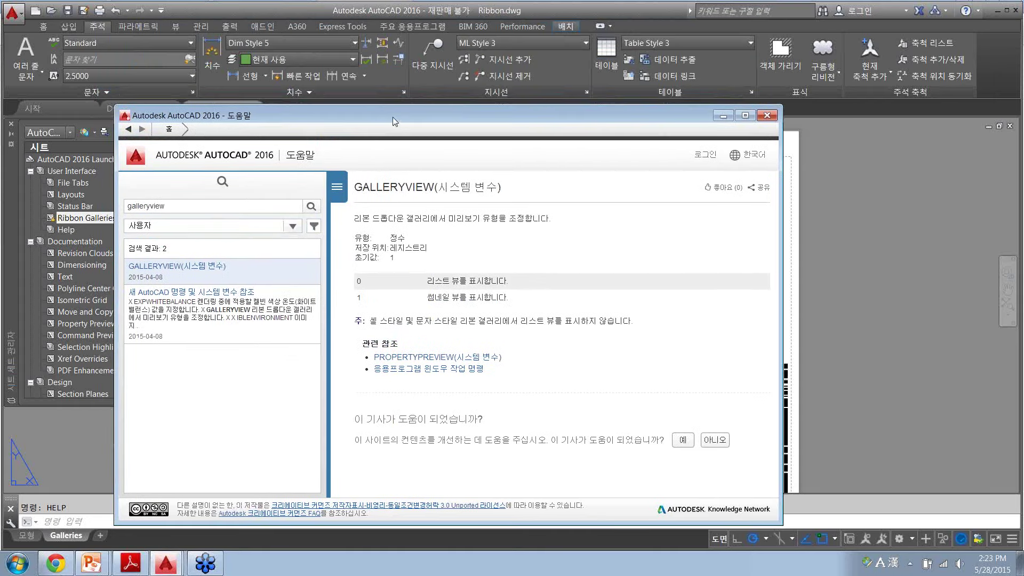
double_click(201, 207)
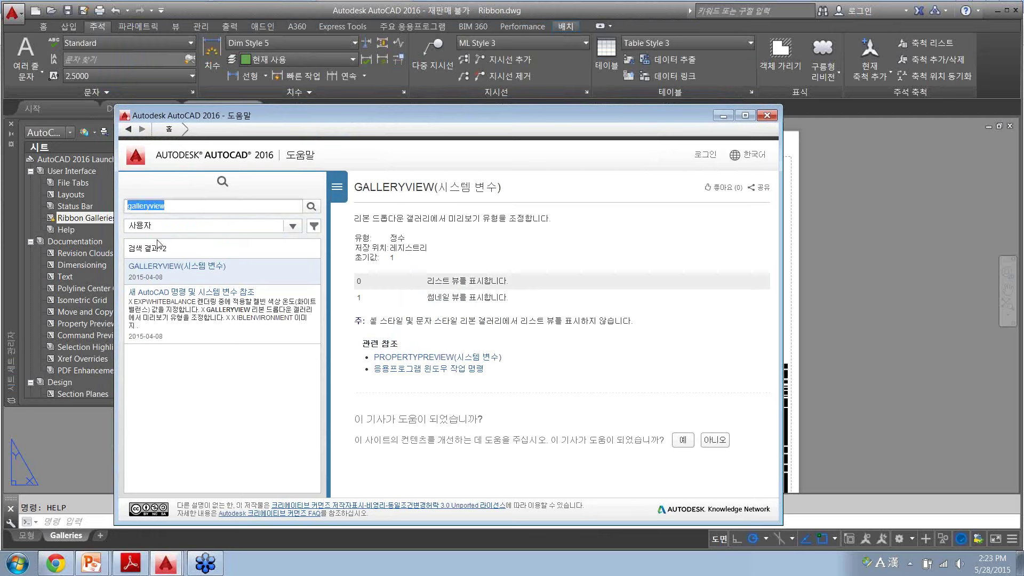
type("pu")
type("rge")
key("Return")
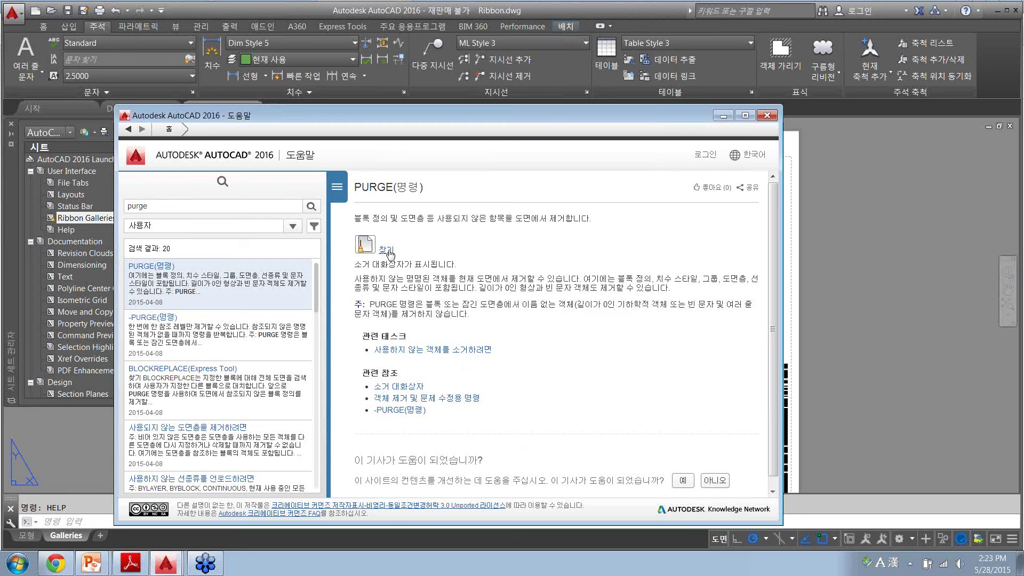
- Use the PURGE topic's Find link to locate Purge in the application menu
left_click(388, 251)
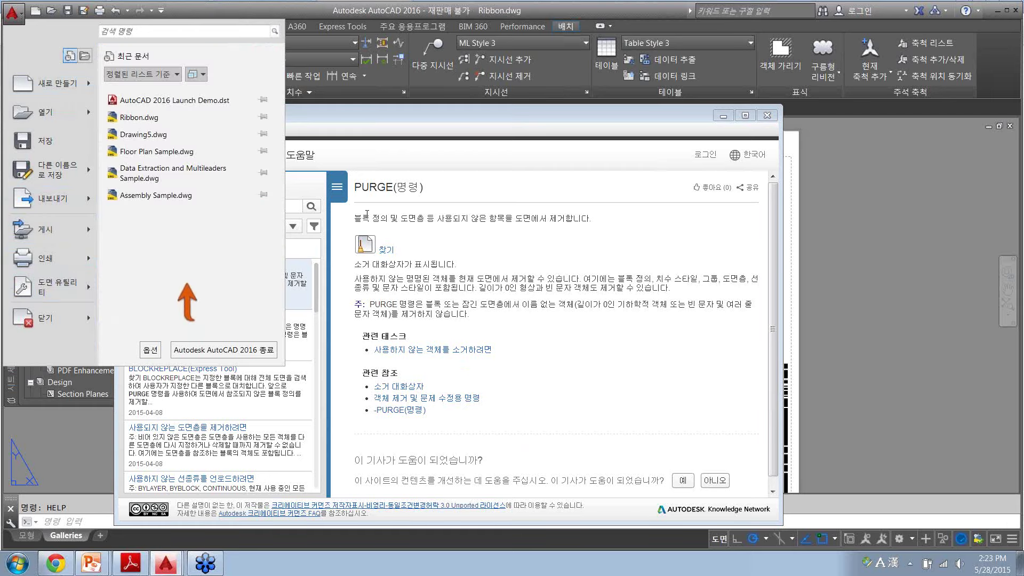
key("Escape")
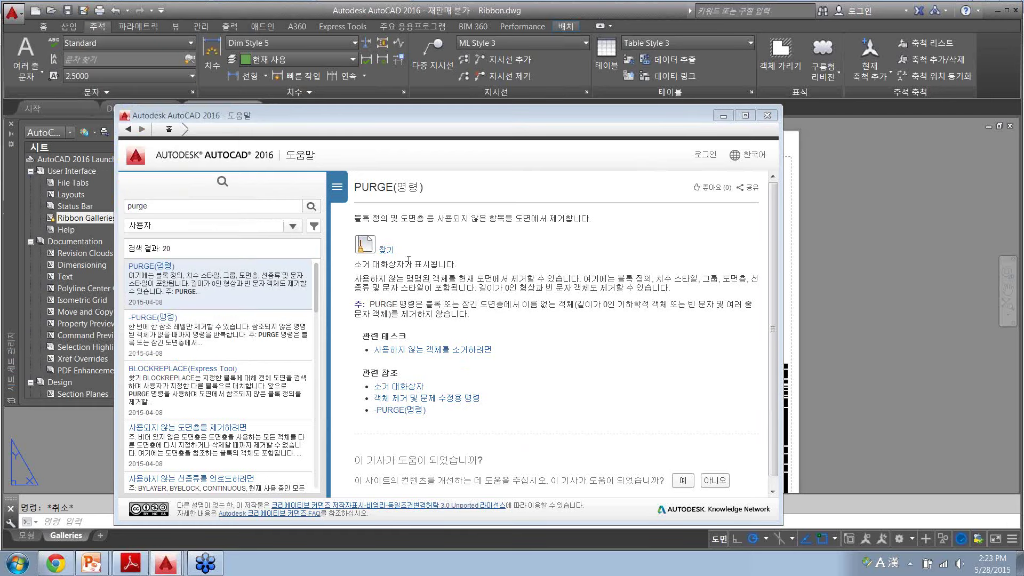
left_click(387, 251)
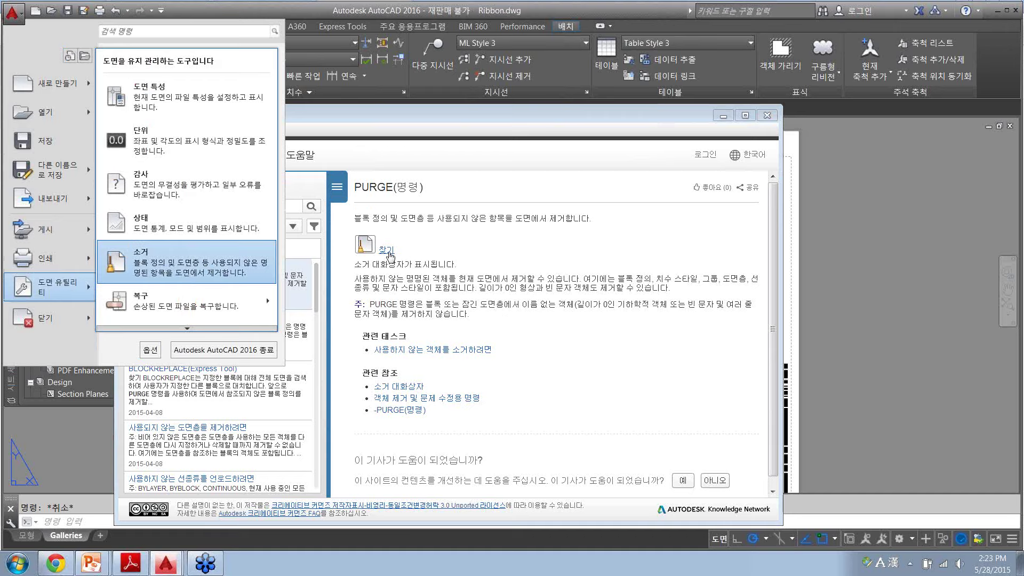
left_click(478, 258)
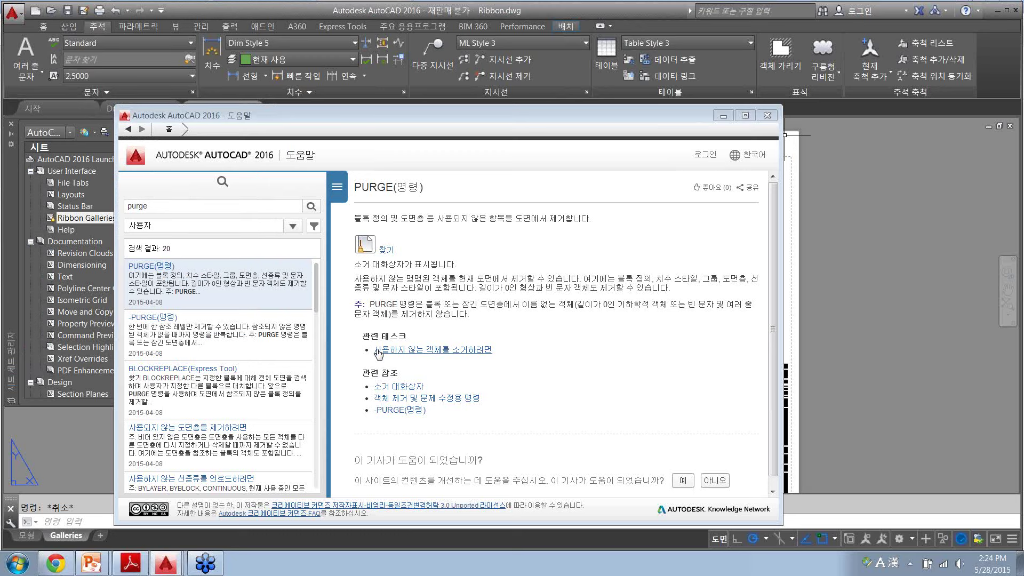
- Close Help and uncheck 'Access online content when available' in Options > System
left_click(767, 115)
type("o")
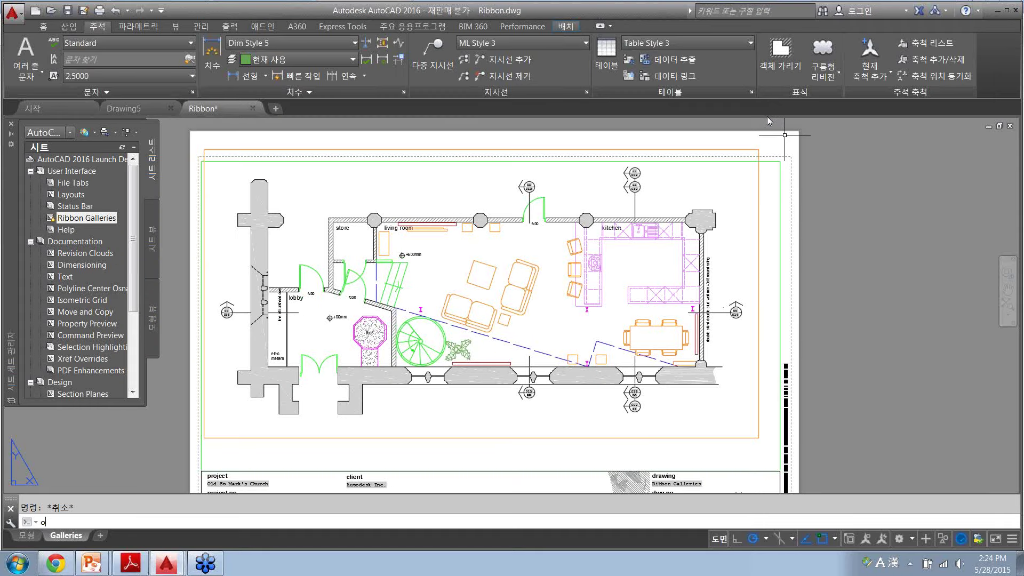
type("ptions")
key("Return")
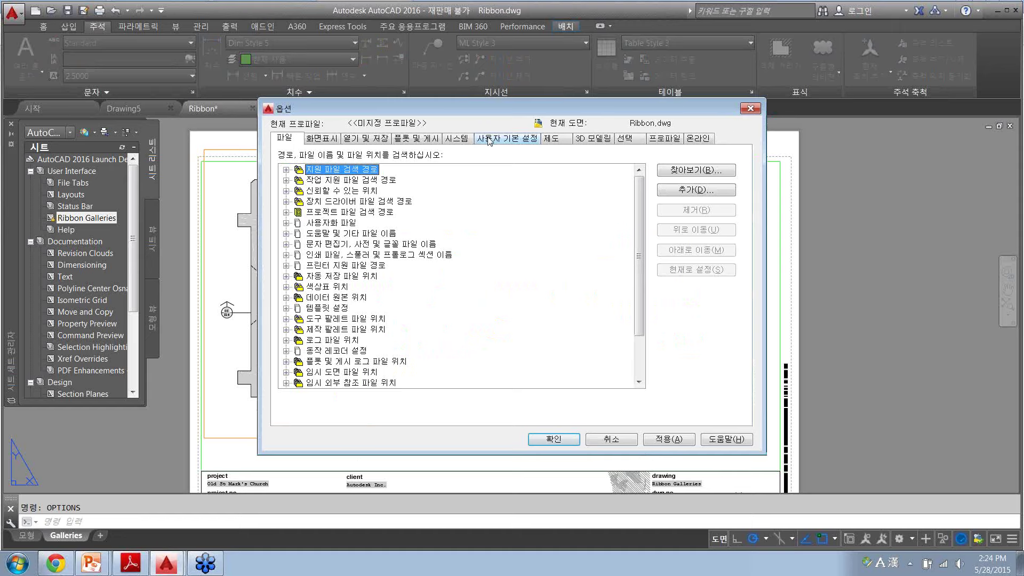
left_click(457, 138)
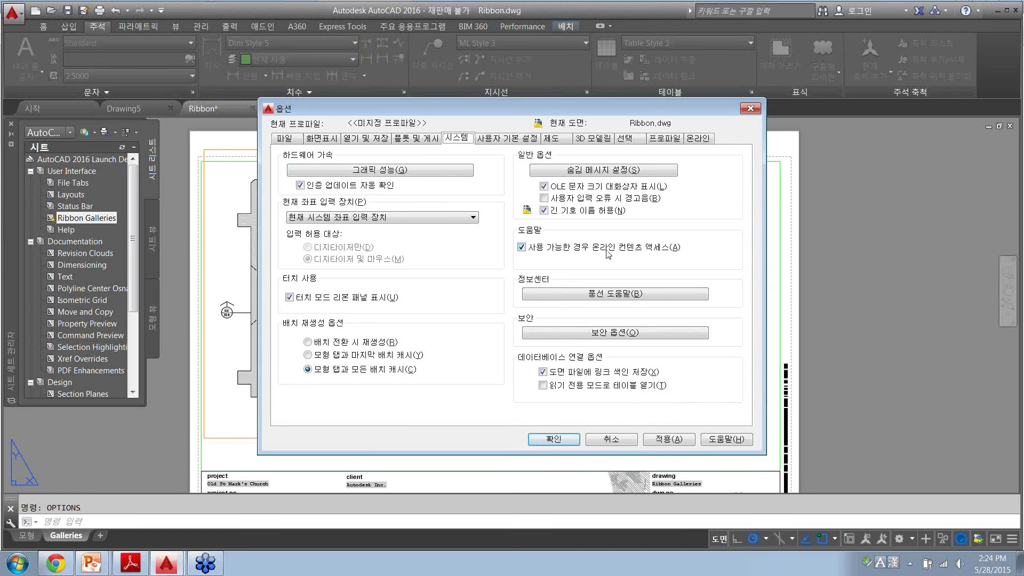
mouse_move(560, 247)
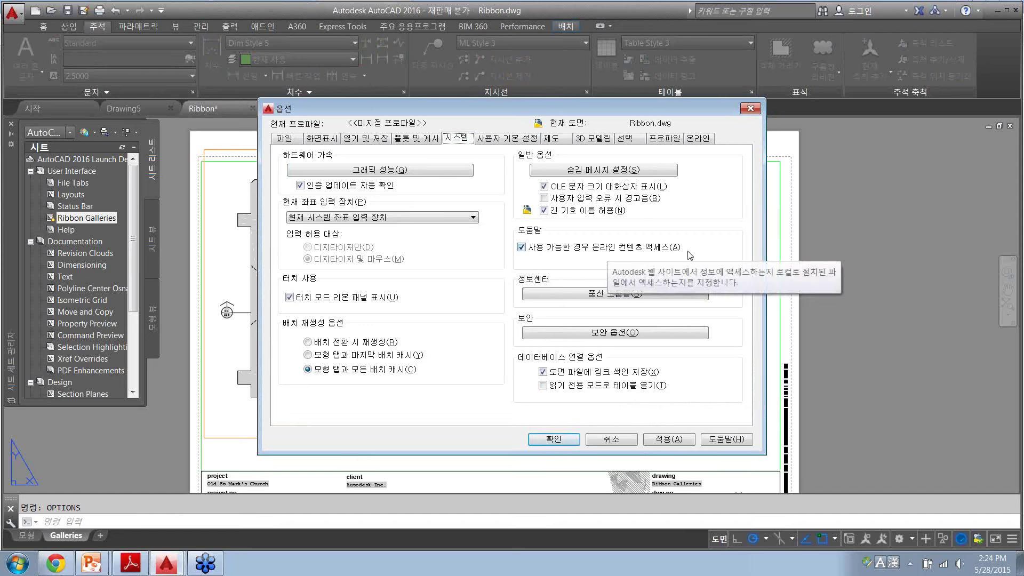
left_click(521, 247)
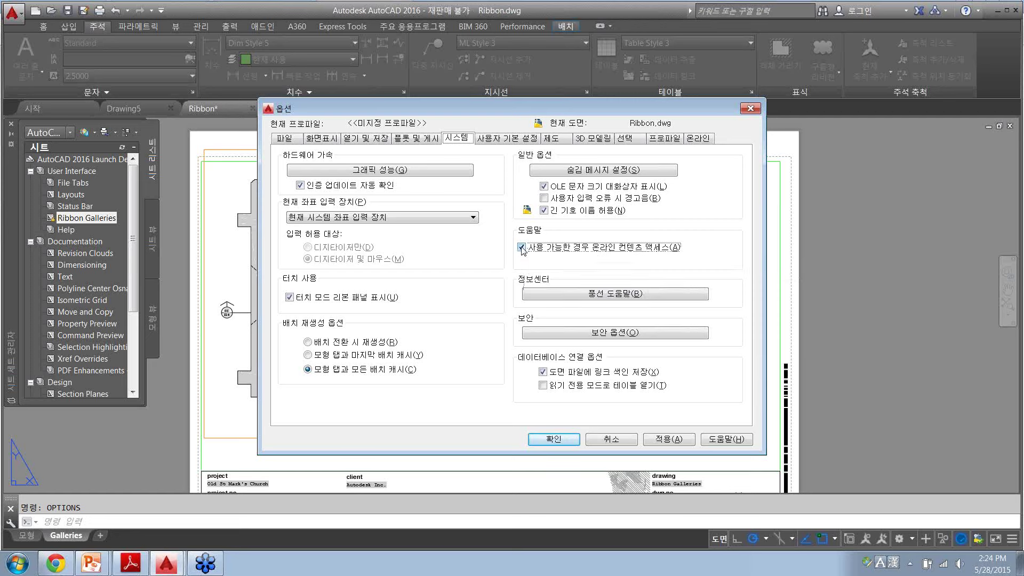
left_click(556, 441)
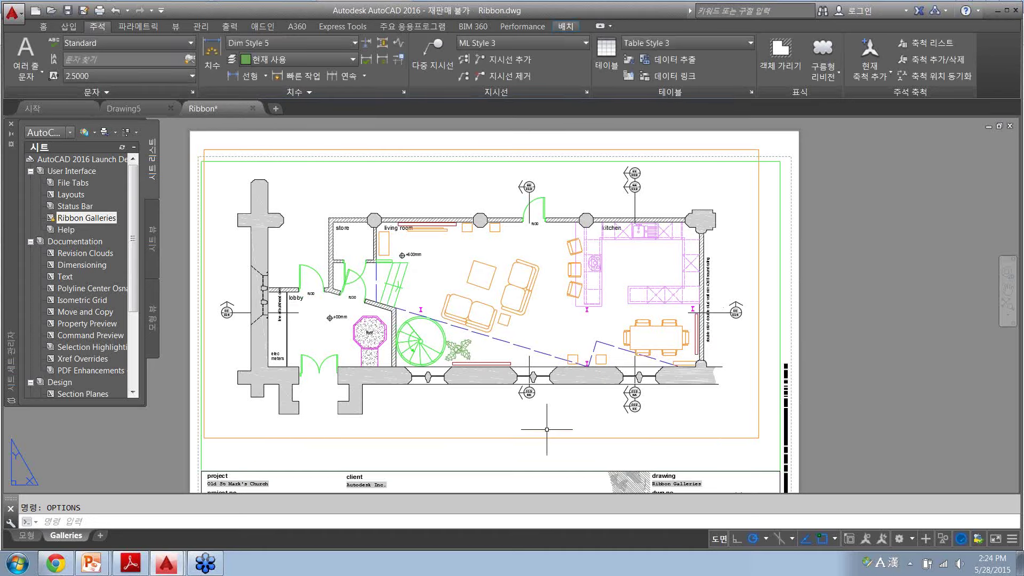
- Cancel the offline-help prompt and re-enable online content access in System options
key("F1")
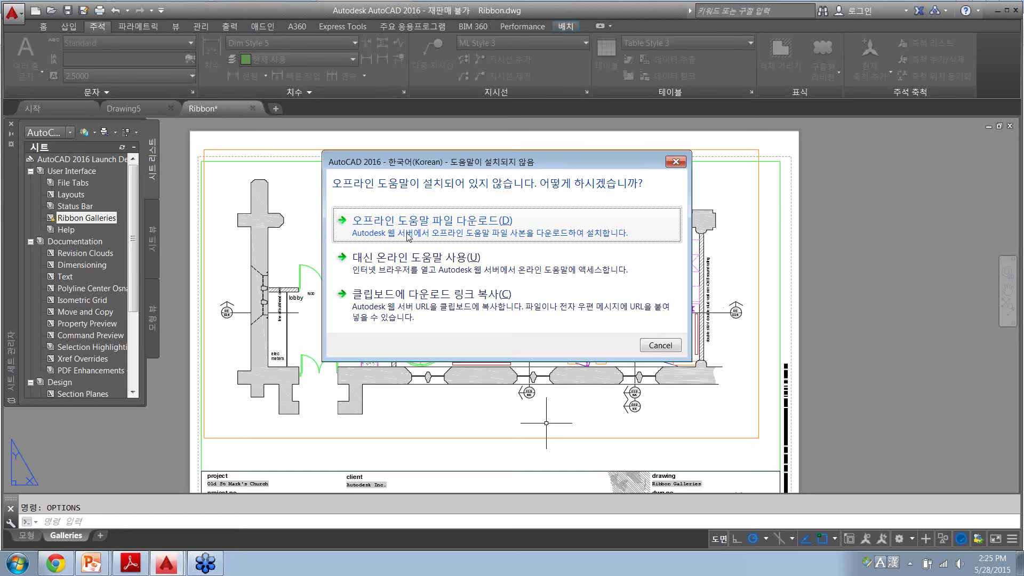
left_click(678, 343)
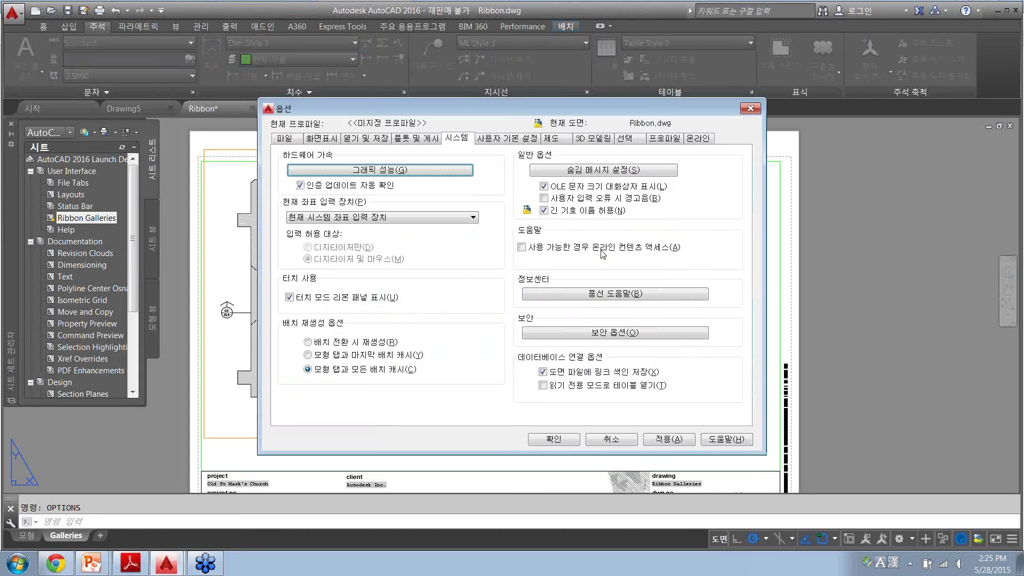
left_click(601, 250)
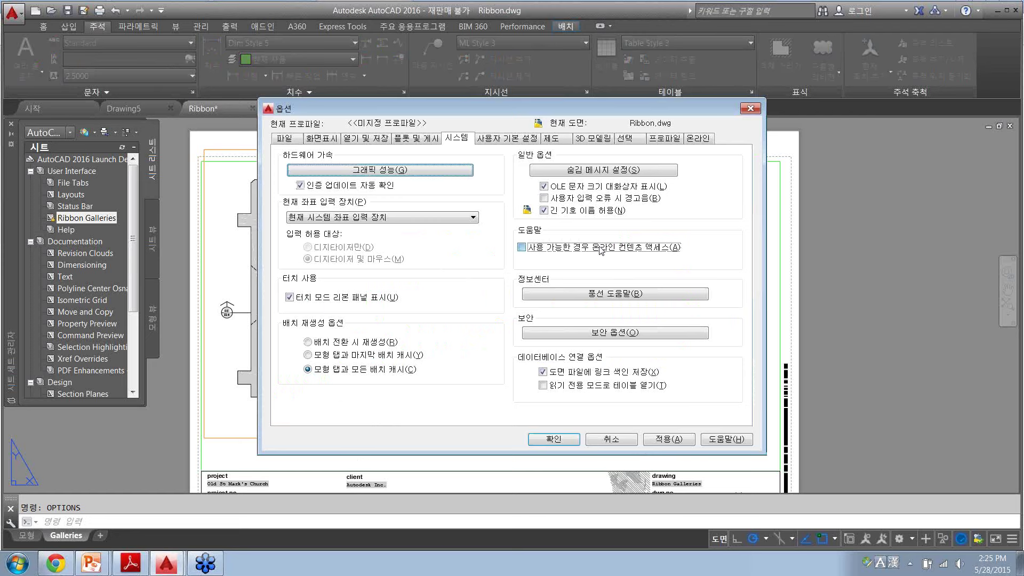
left_click(554, 439)
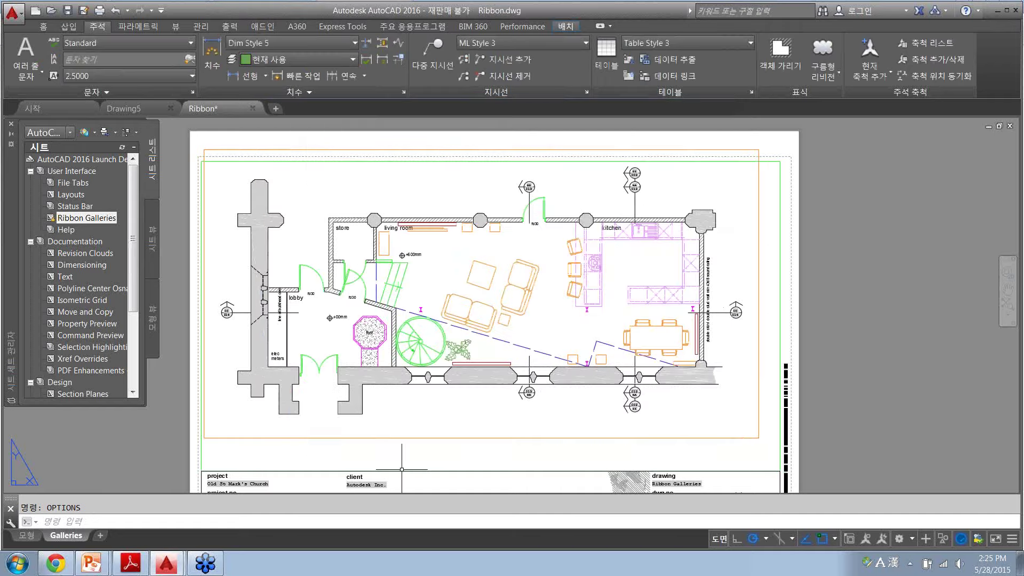